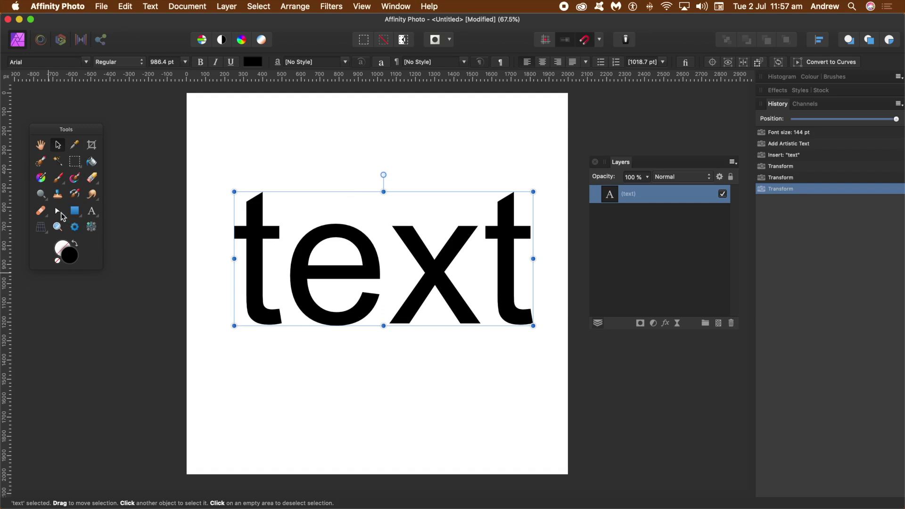
Step: Toggle the large 'text' between node editing and character editing, then select the whole object
left_click(58, 213)
double_click(329, 234)
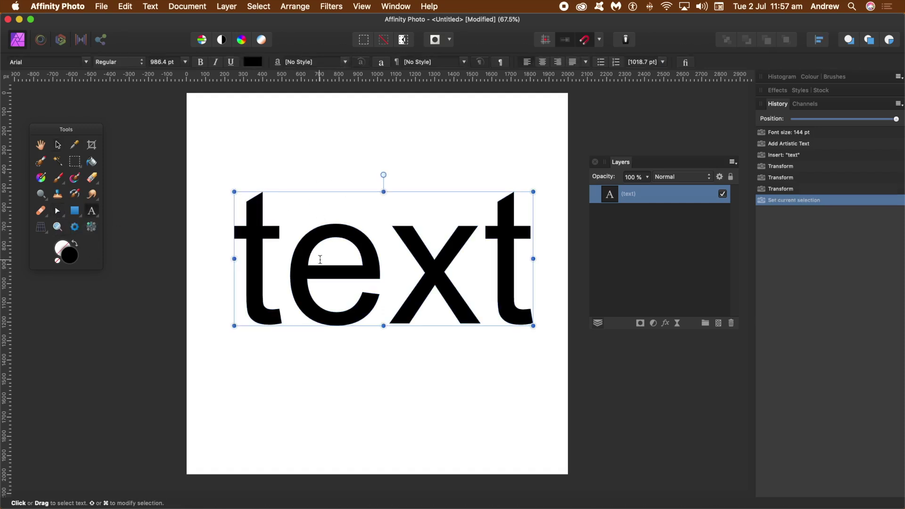
left_click(58, 213)
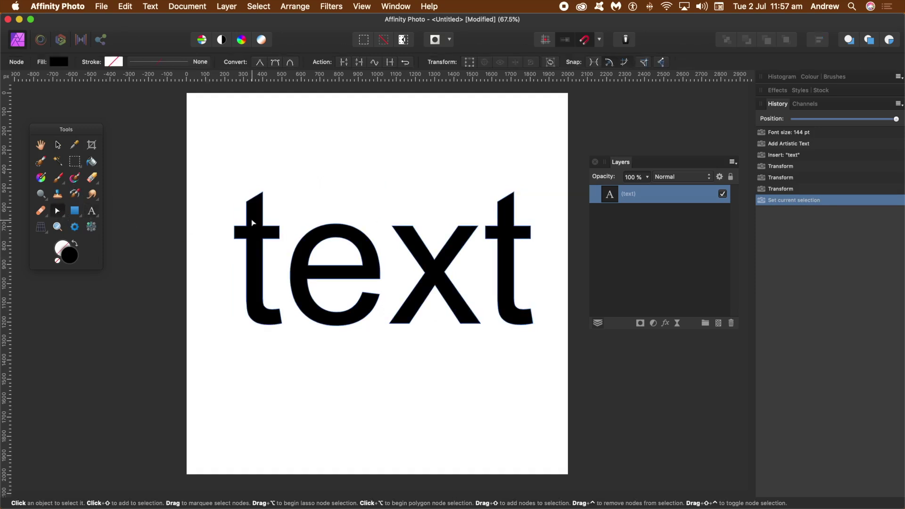
left_click(58, 146)
Step: Delete the old text and type new artistic text 'text' on the canvas
key("Delete")
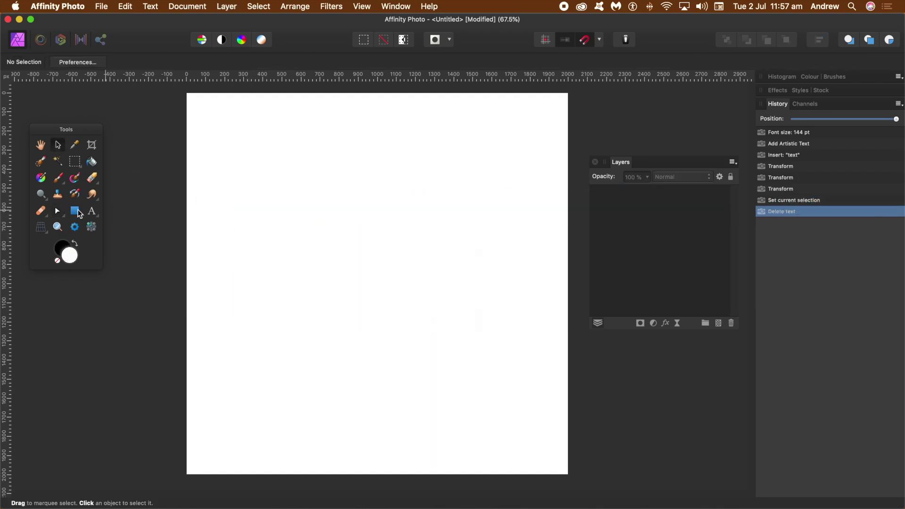
left_click(93, 213)
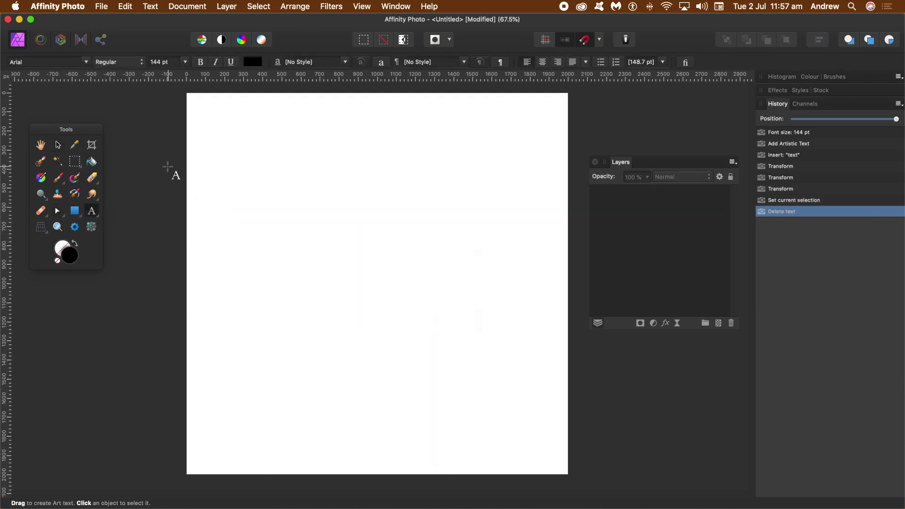
left_click(250, 258)
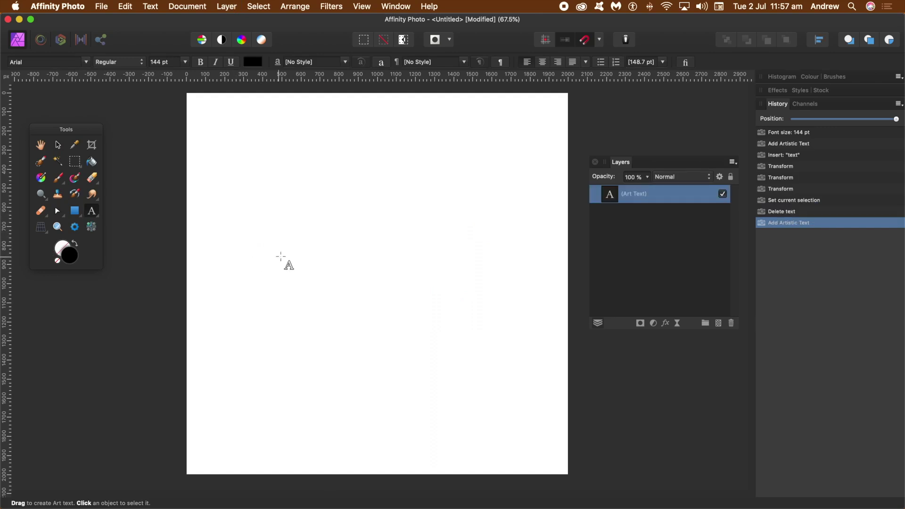
type("text")
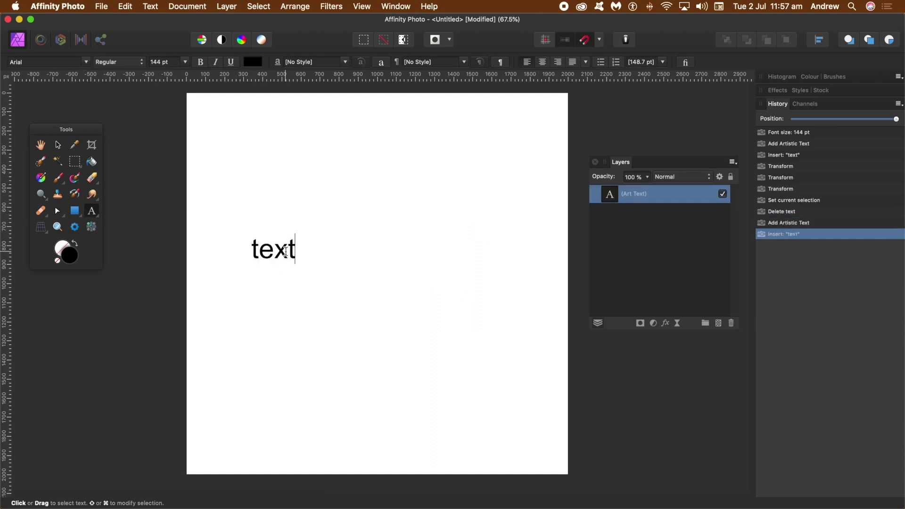
key("Escape")
Step: Enlarge the new 'text' to about 957.2 pt and move it up and left
left_click(58, 145)
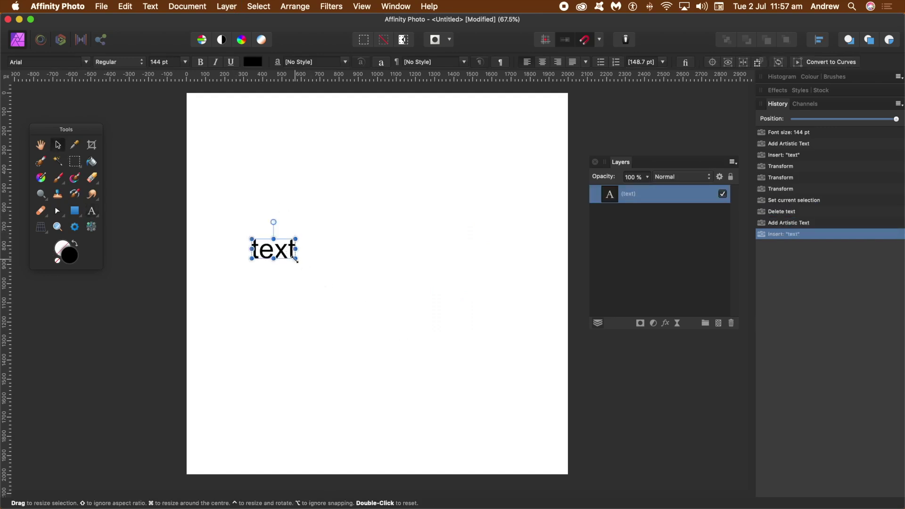
left_click_drag(296, 258, 495, 348)
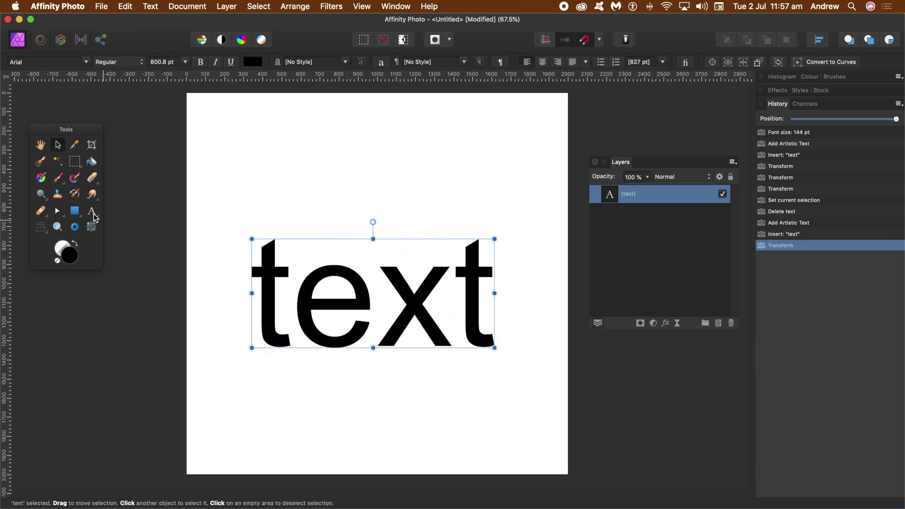
left_click_drag(494, 348, 538, 372)
left_click_drag(517, 317, 478, 299)
left_click(226, 6)
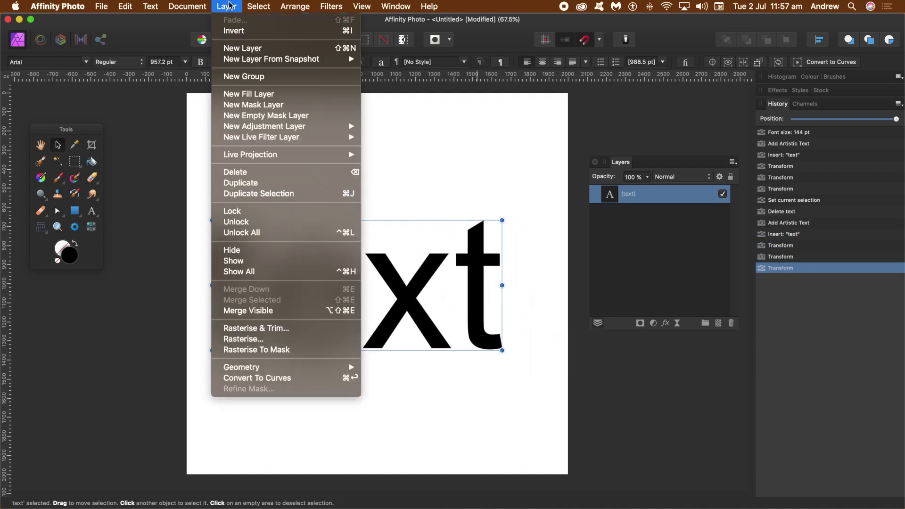
Step: Convert 'text' to curves and expand the group to show its t, x, e and t letter curves
left_click(309, 380)
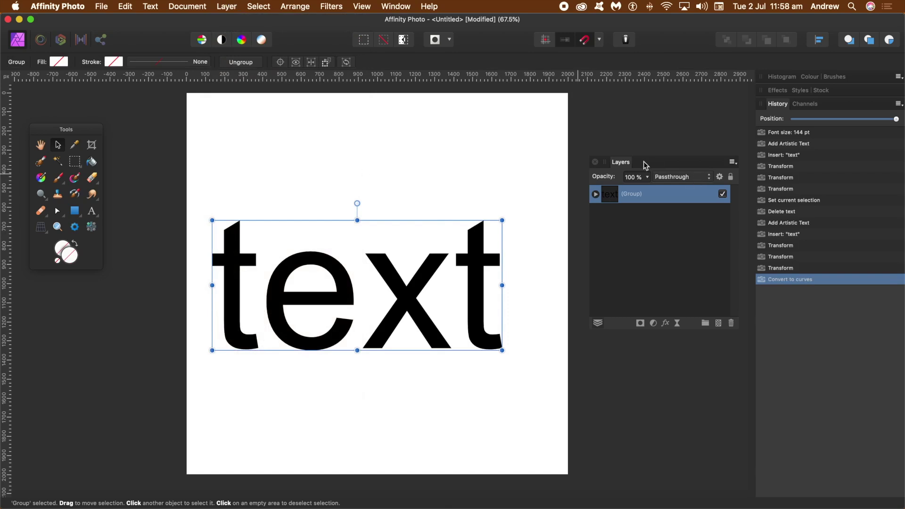
left_click_drag(645, 165, 628, 165)
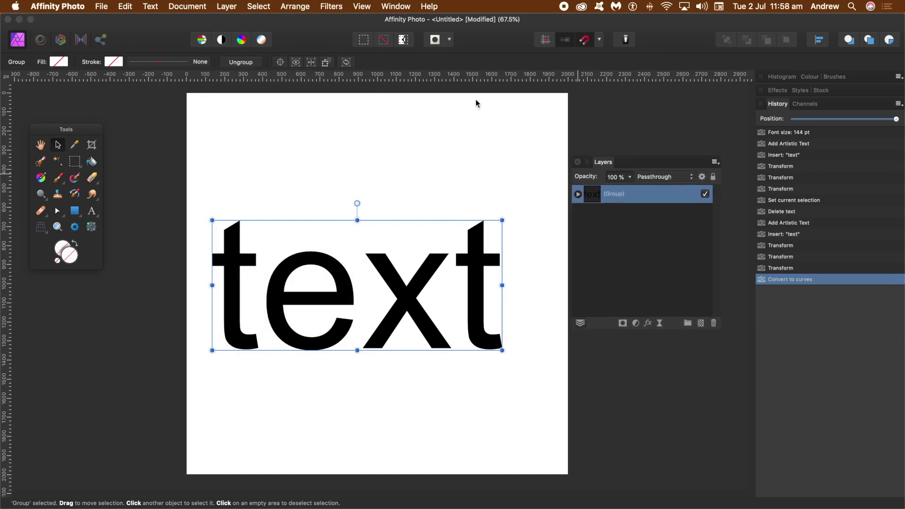
left_click(362, 7)
mouse_move(387, 227)
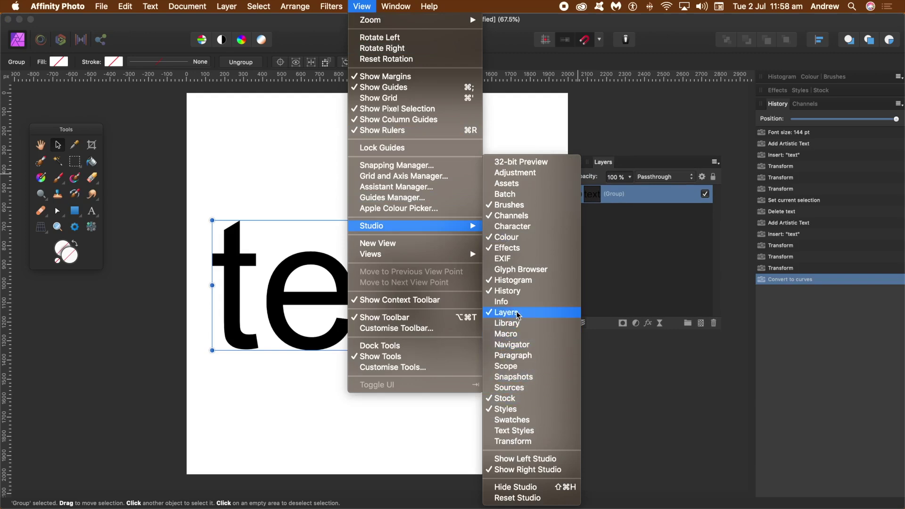
left_click(607, 163)
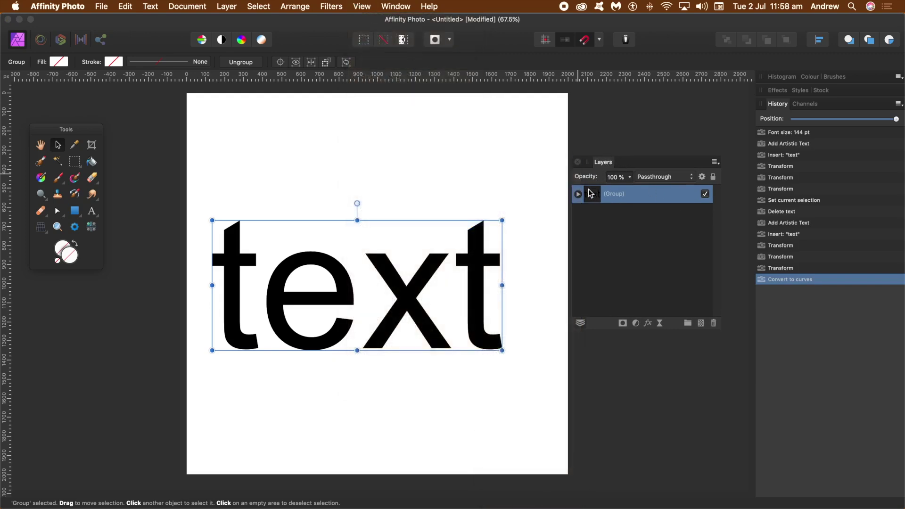
left_click(578, 194)
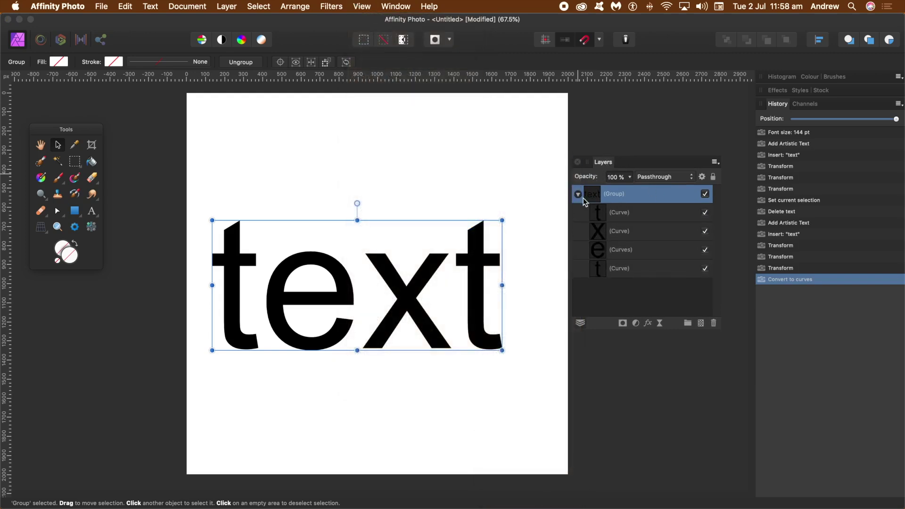
Step: With the Node Tool, drag the last t's stem into a triangular spike and its crossbar into a spike
left_click(626, 216)
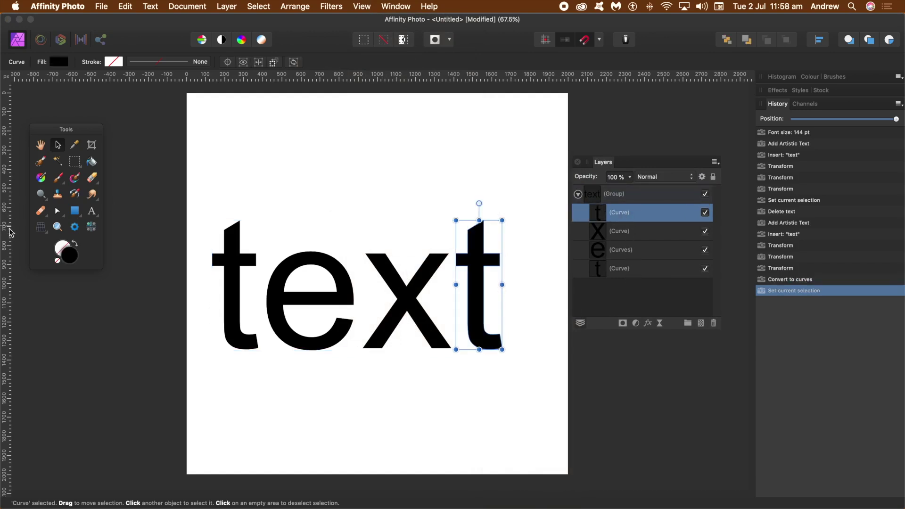
left_click(63, 216)
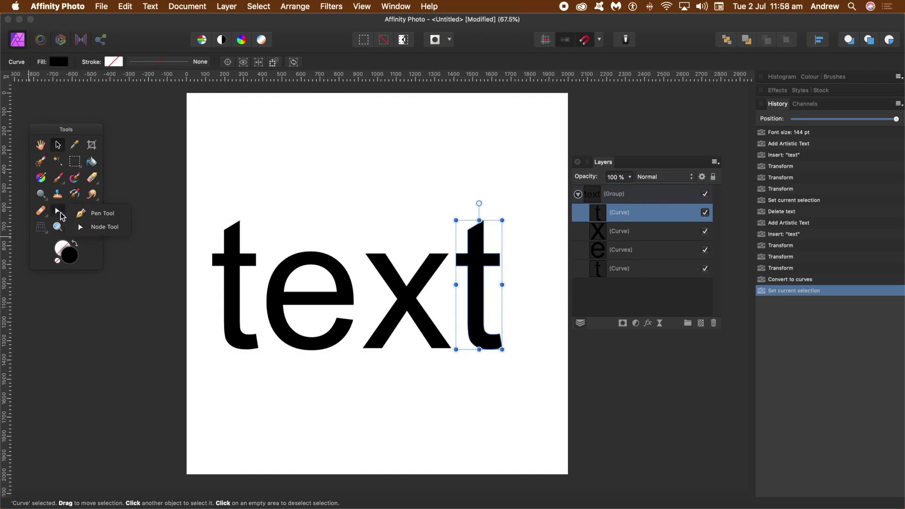
left_click(106, 228)
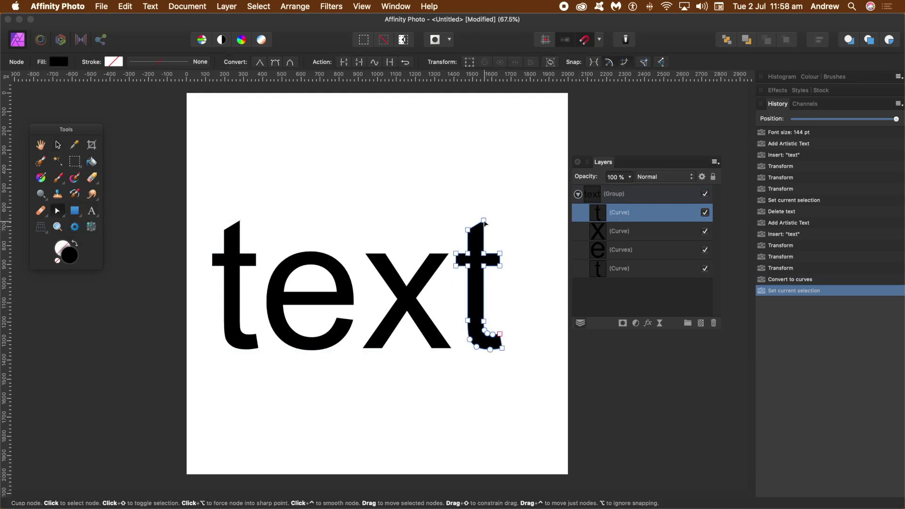
left_click_drag(484, 220, 521, 143)
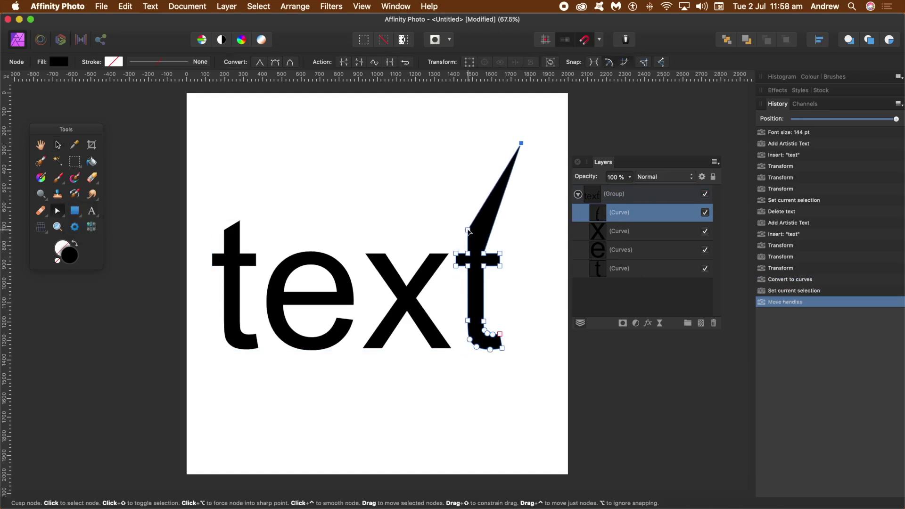
mouse_move(467, 230)
left_mouse_down()
mouse_move(445, 158)
mouse_move(413, 161)
mouse_move(498, 148)
left_mouse_up()
left_click_drag(500, 265, 524, 314)
left_click_drag(500, 253, 523, 282)
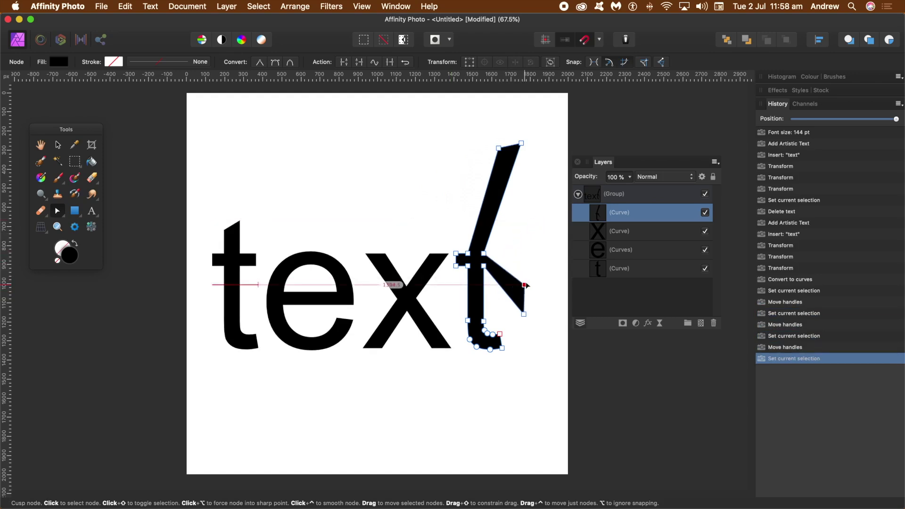
Step: Pull the x's upper-right point and the e's top and bottom out into spikes
left_click(433, 256)
left_click_drag(430, 255, 422, 179)
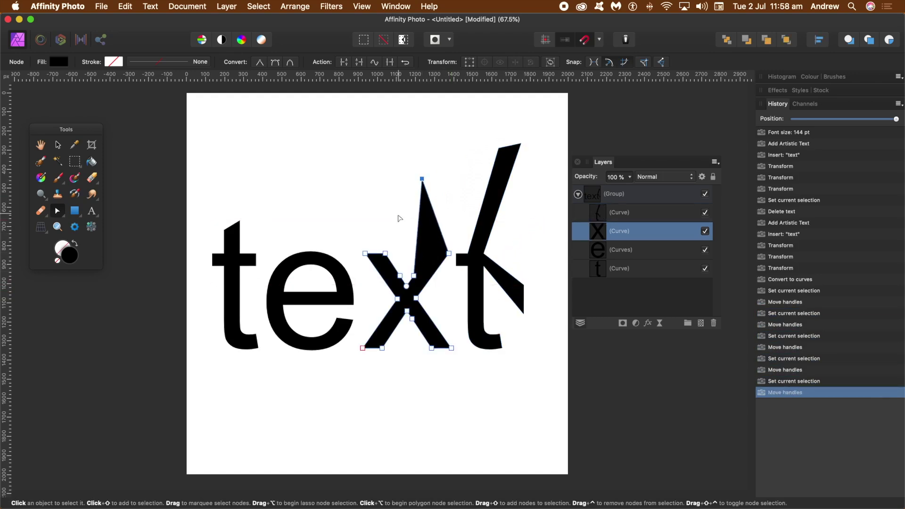
left_click(642, 254)
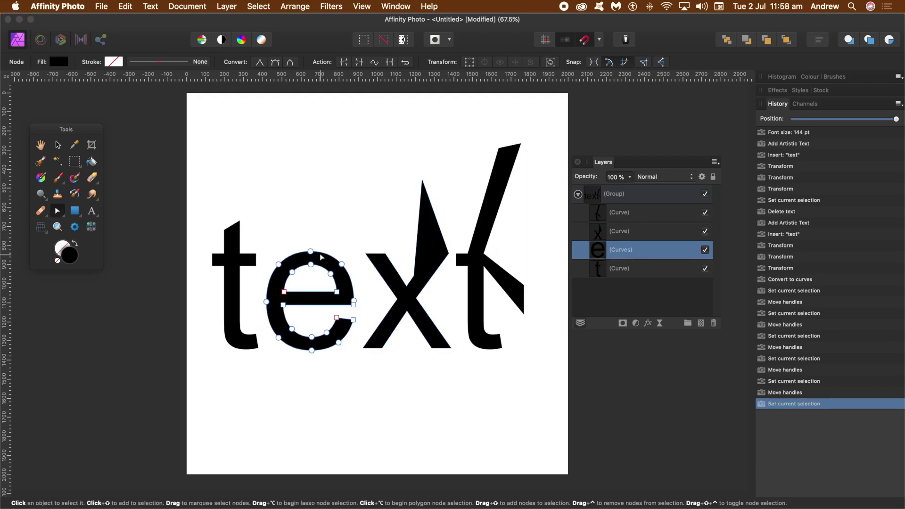
left_click_drag(311, 252, 314, 143)
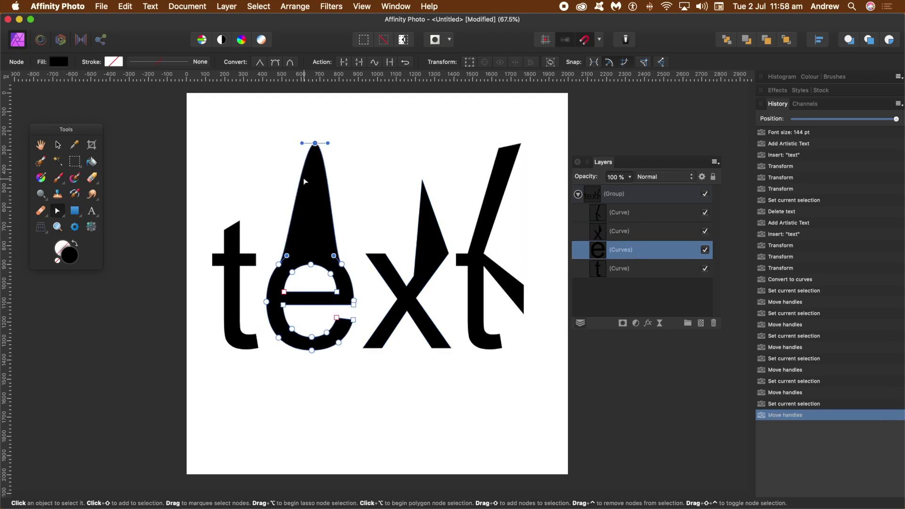
left_click_drag(311, 353, 309, 463)
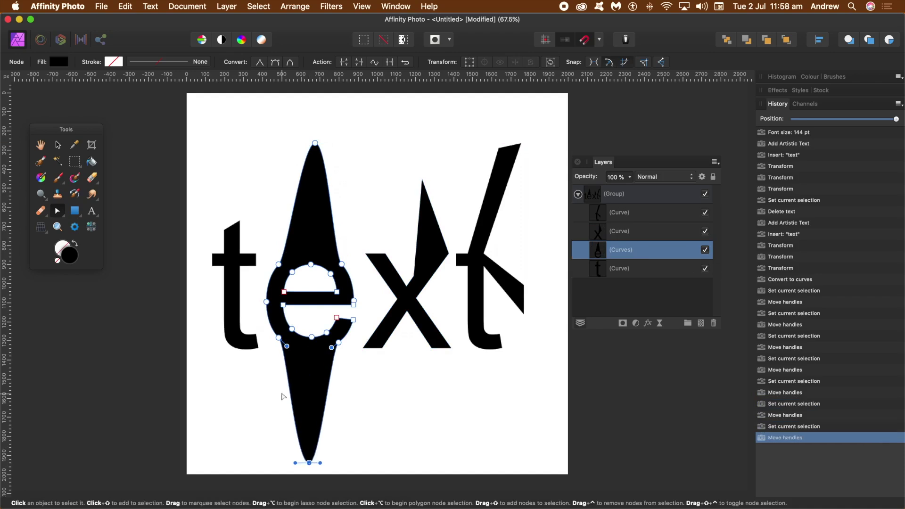
Step: Spike the first t's top into a wide wedge, shifting its top-left point further left
left_click(643, 273)
left_click_drag(224, 231, 227, 149)
left_click_drag(240, 220, 306, 143)
left_click(228, 150)
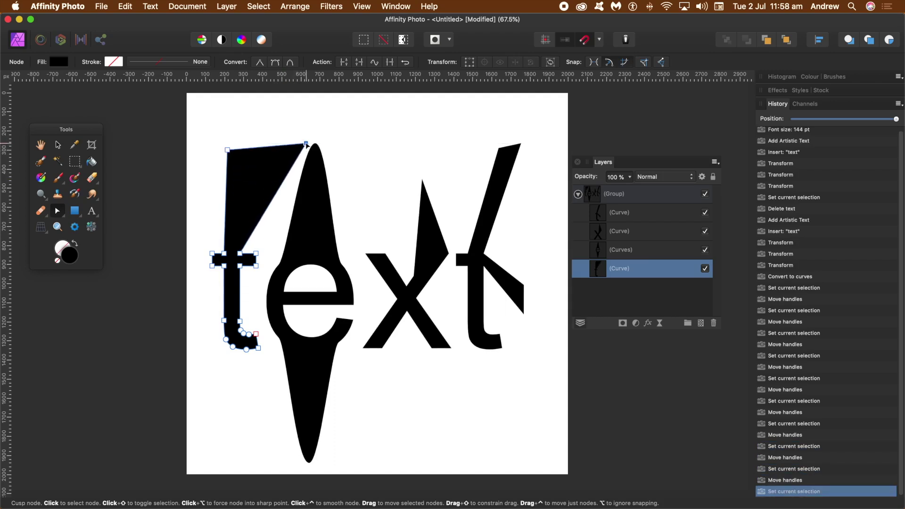
left_click_drag(228, 150, 211, 140)
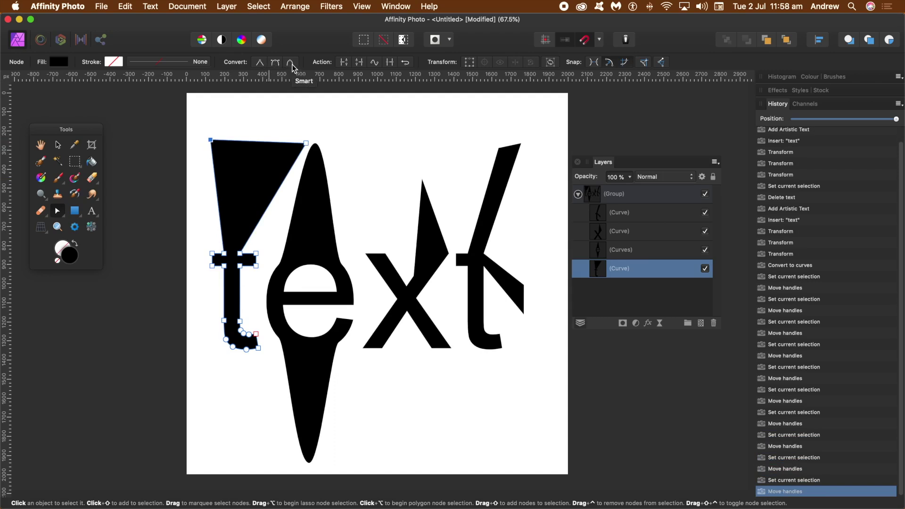
Step: Smooth the first t's top nodes and drag them into a large rounded, pointed lobe
left_click(275, 64)
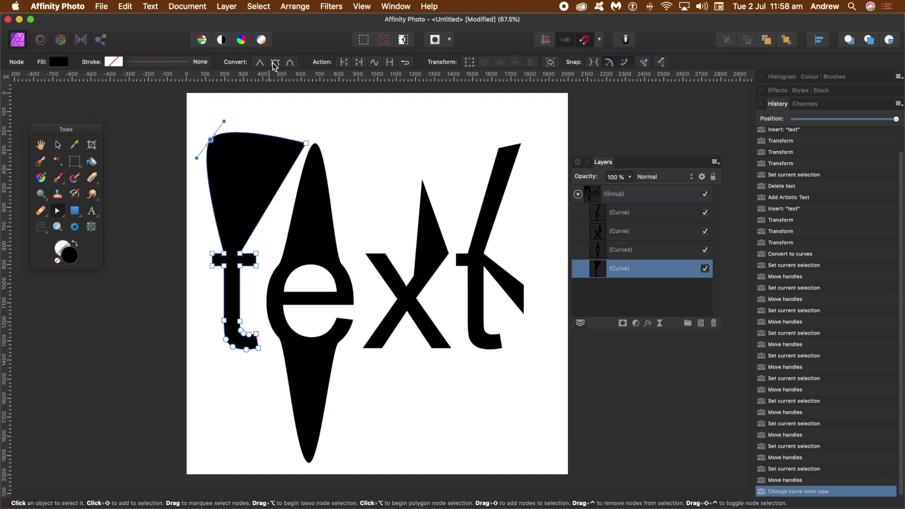
mouse_move(210, 140)
left_mouse_down()
mouse_move(238, 158)
mouse_move(201, 124)
mouse_move(206, 130)
left_mouse_up()
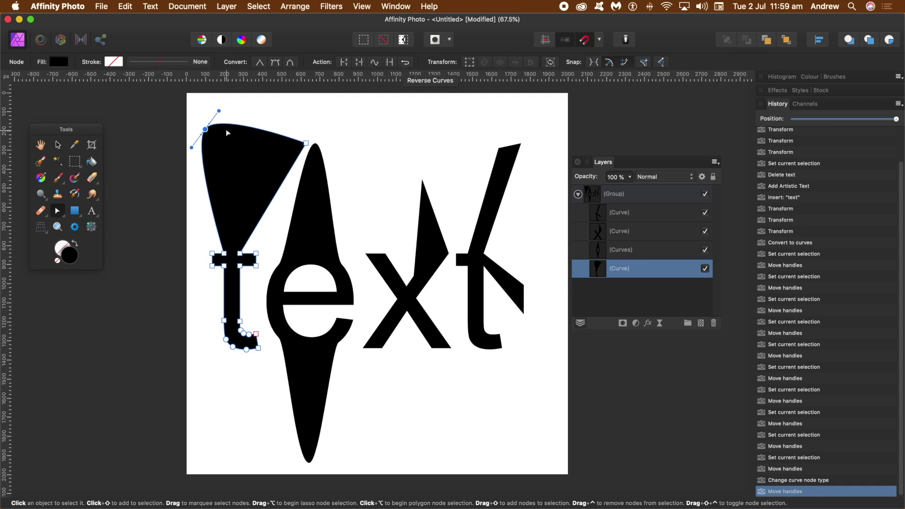
left_click_drag(206, 129, 215, 143)
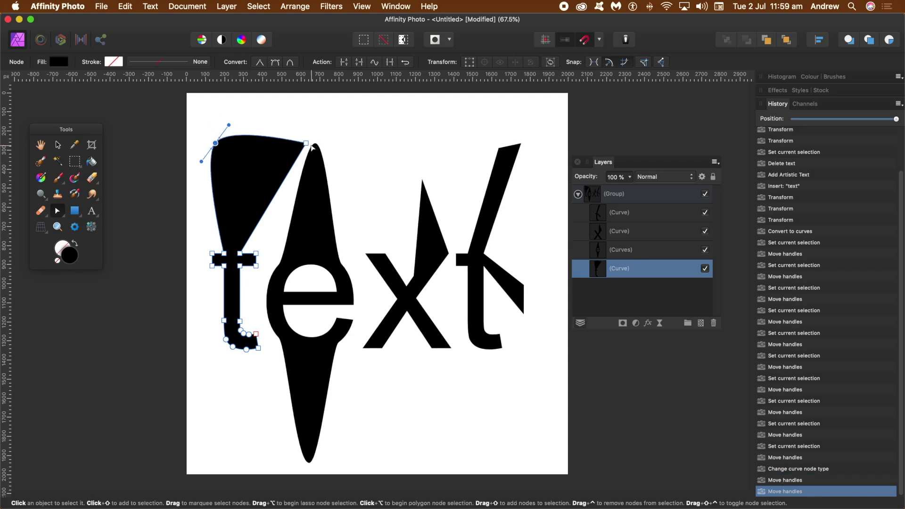
left_click_drag(307, 143, 295, 122)
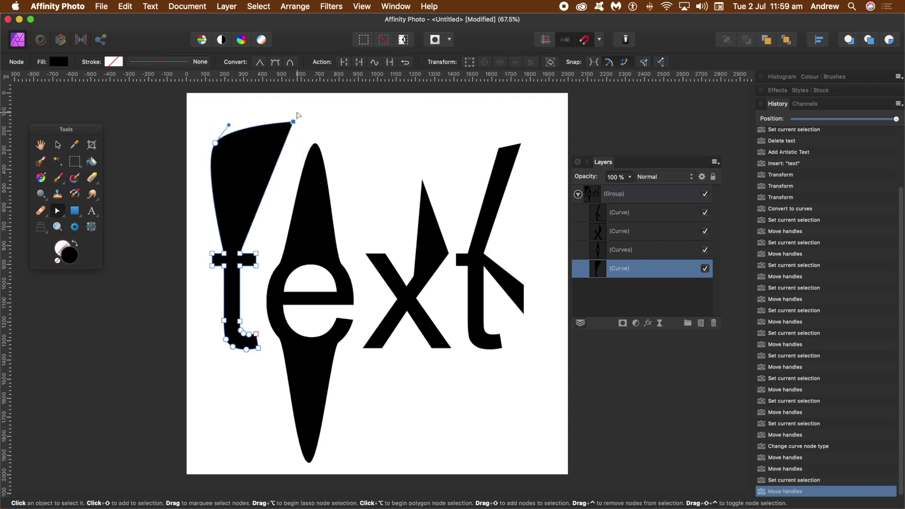
left_click(277, 64)
left_click_drag(293, 122, 282, 215)
left_click(58, 145)
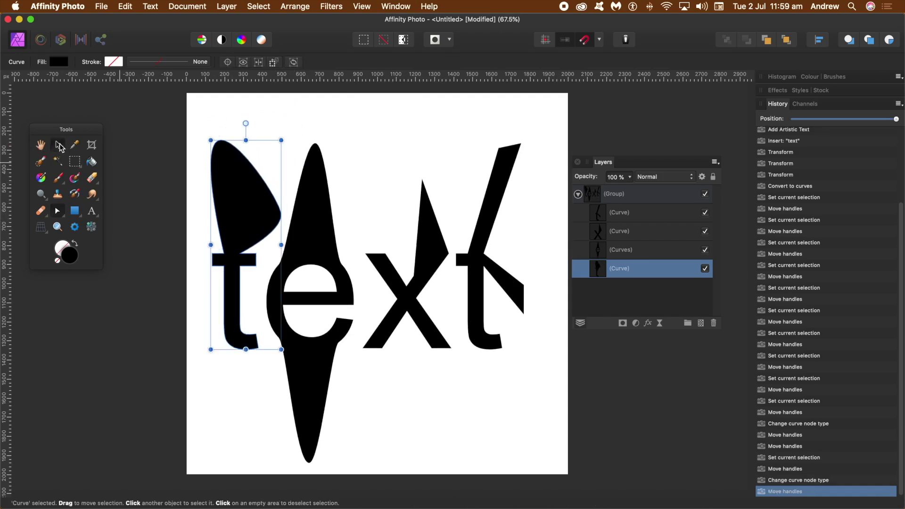
left_click(616, 196)
Step: Delete the distorted group and type 'this is some' in a new text frame
key("Delete")
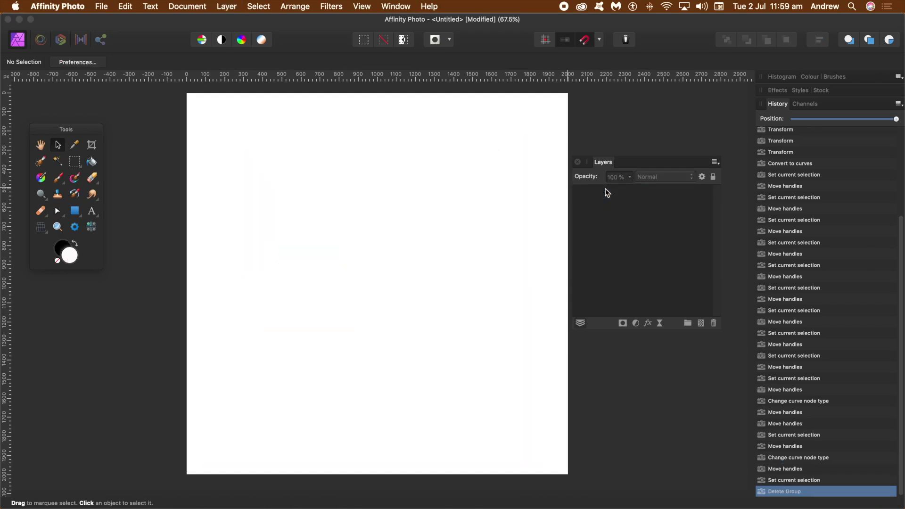
left_click(94, 214)
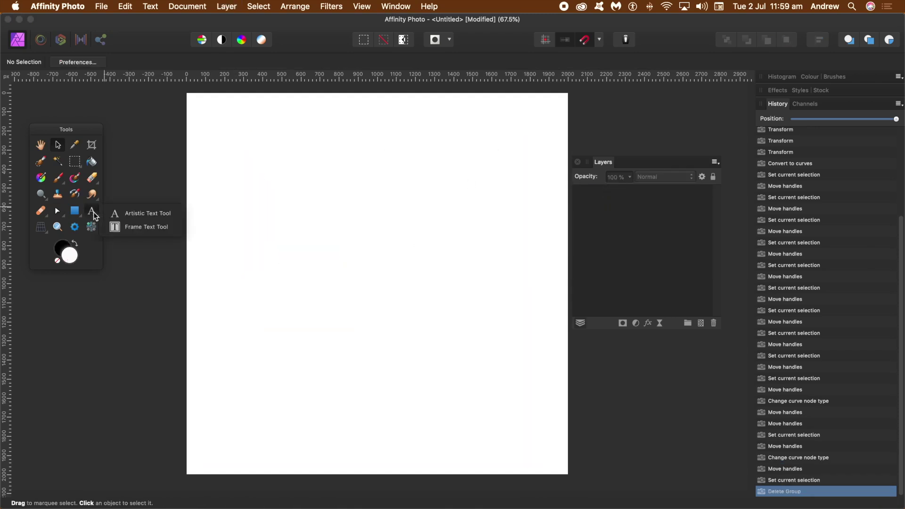
left_click(142, 228)
left_click_drag(220, 140, 455, 339)
type("this is s")
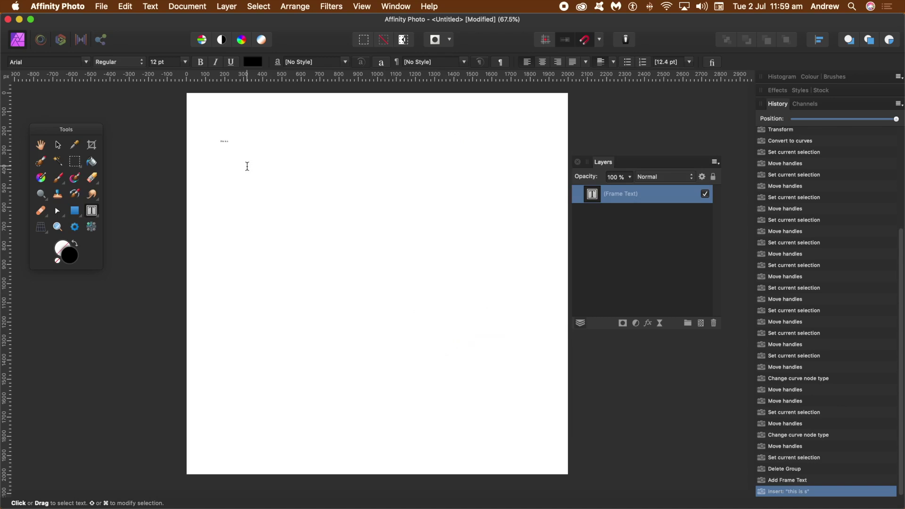
key("BackSpace")
type("is is ")
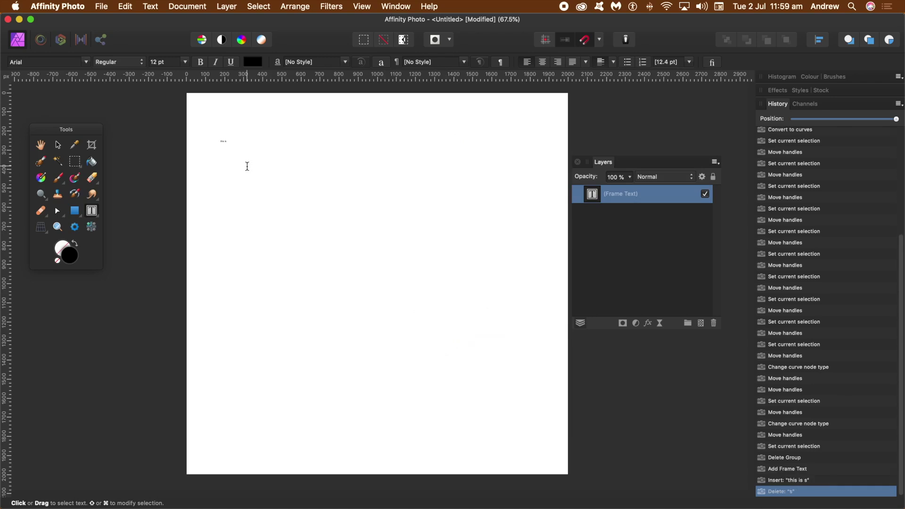
type("some")
key("Escape")
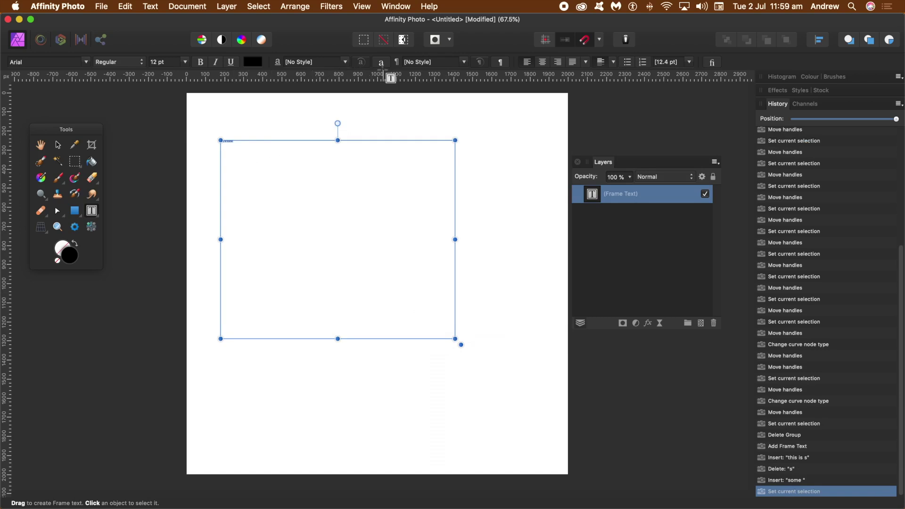
Step: Set the text to 288 pt, convert it to curves and enlarge it across the page
left_click(185, 62)
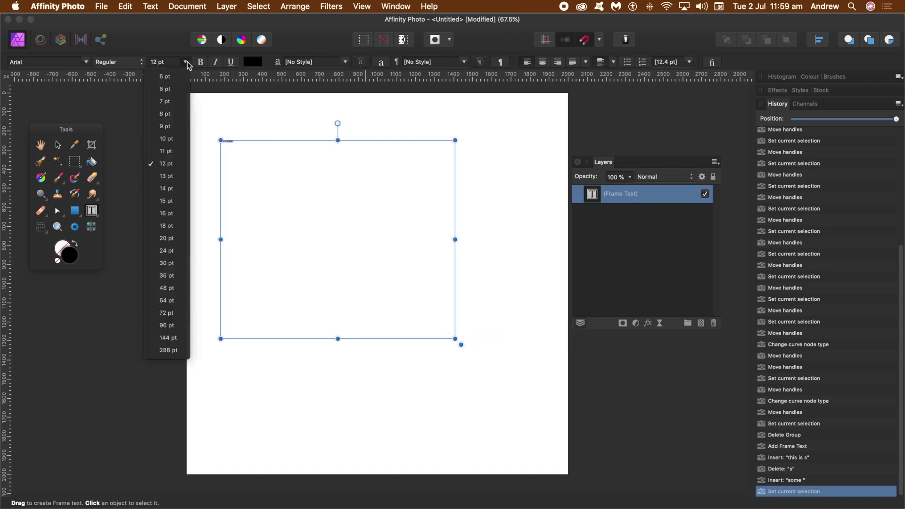
left_click(187, 349)
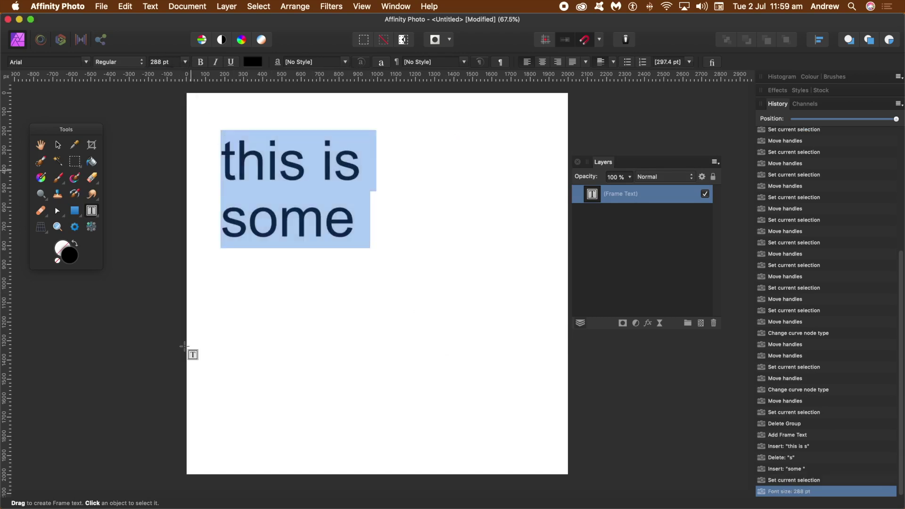
left_click(58, 146)
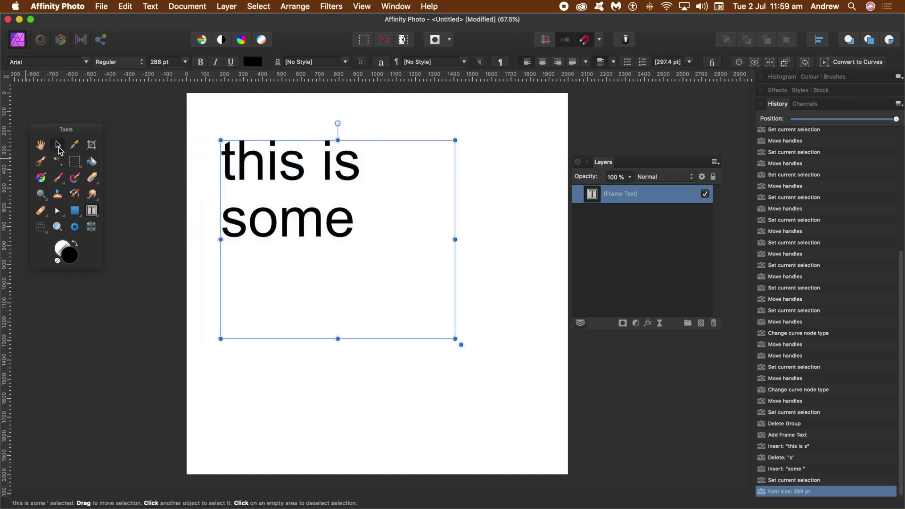
left_click_drag(351, 183, 354, 188)
left_click(238, 7)
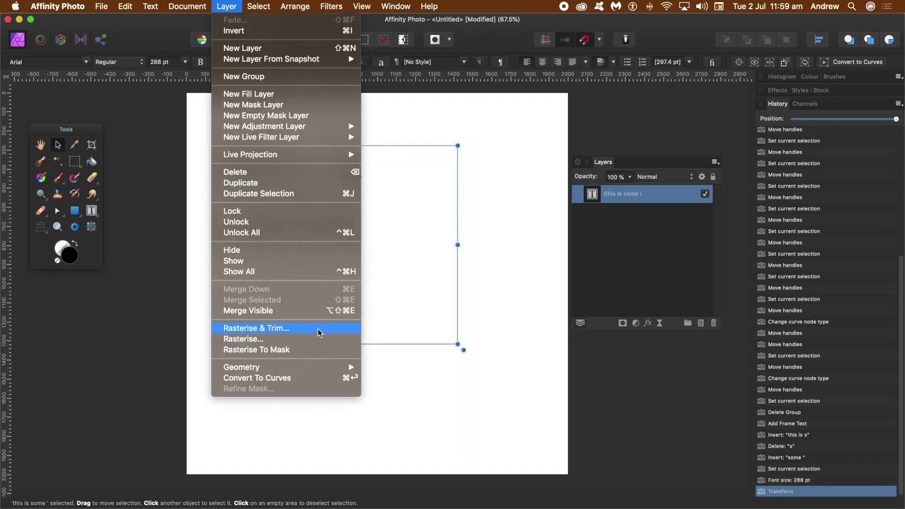
left_click(318, 378)
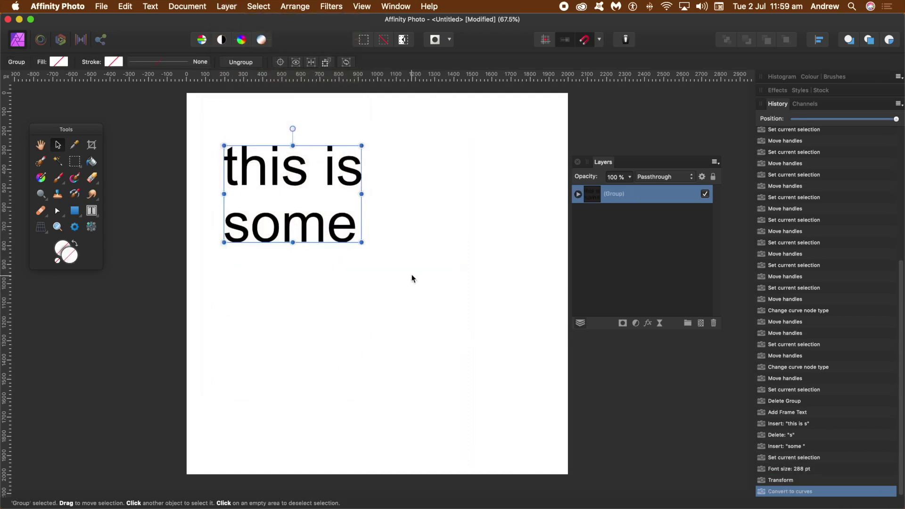
left_click_drag(361, 243, 501, 340)
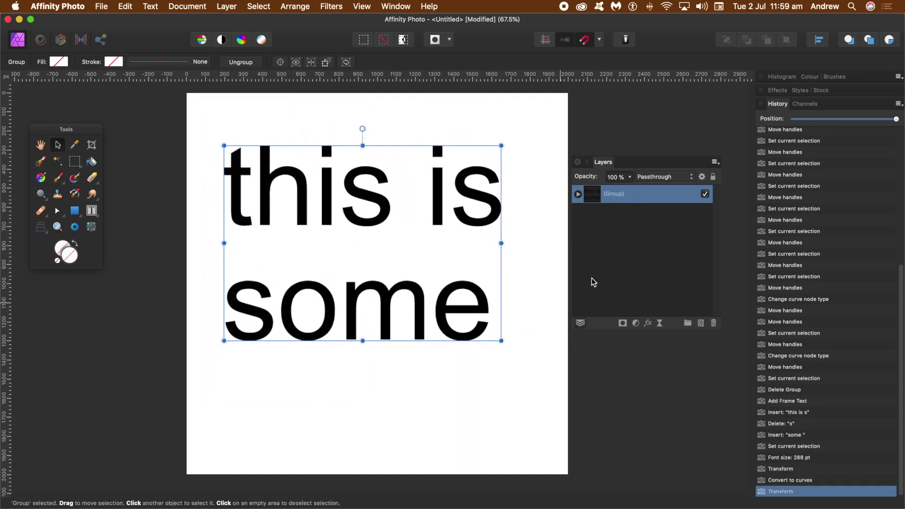
Step: Expand the group and pull the e of 'some' out into long spikes with the Node Tool
left_click(577, 195)
left_click(621, 213)
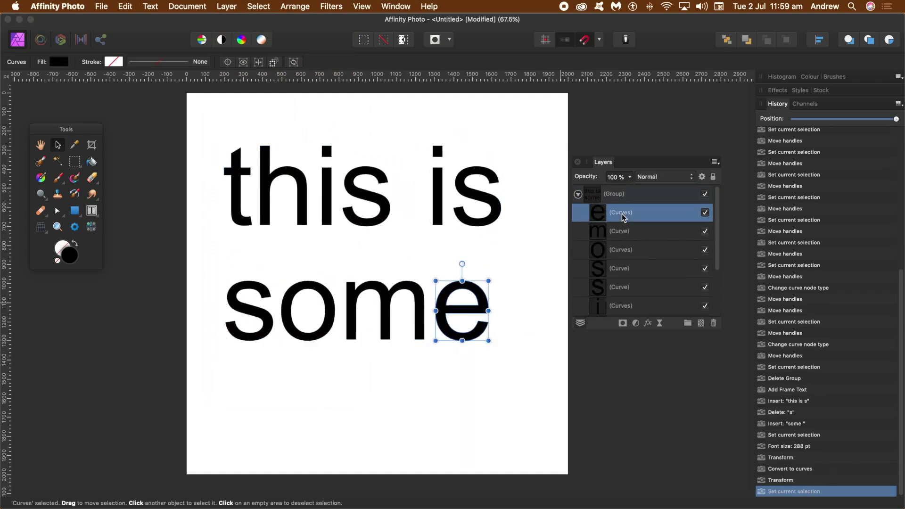
left_click(59, 213)
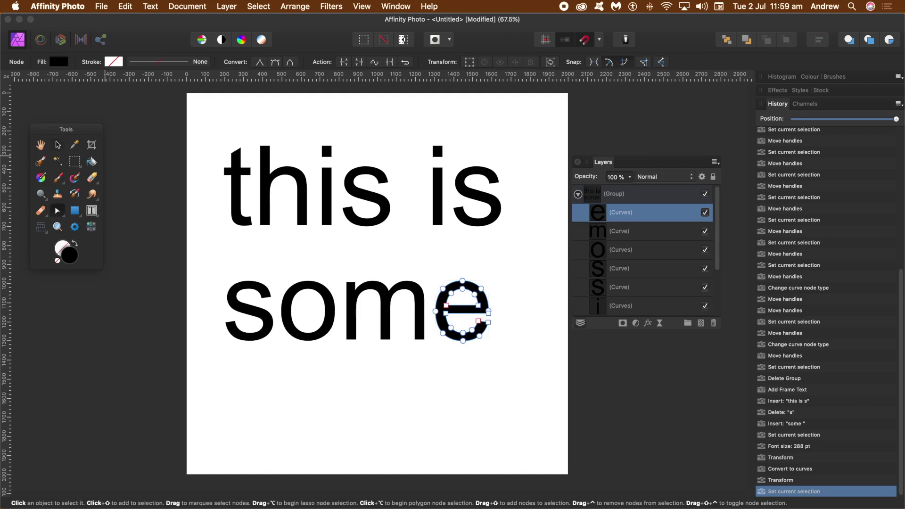
left_click_drag(464, 341, 473, 398)
left_click_drag(489, 323, 538, 328)
left_click(537, 315)
Step: Drag four nodes of the s in 'is' outward into sharp spikes
left_click(462, 221)
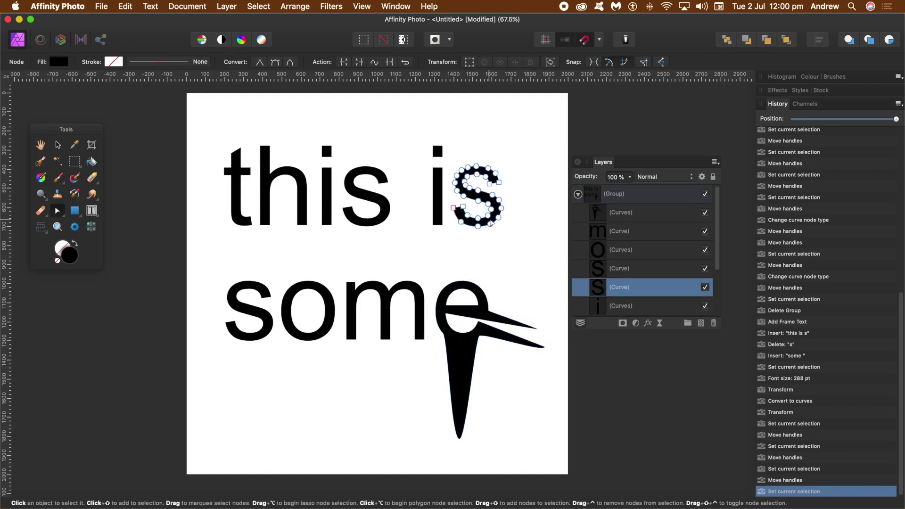
left_click_drag(495, 220, 523, 294)
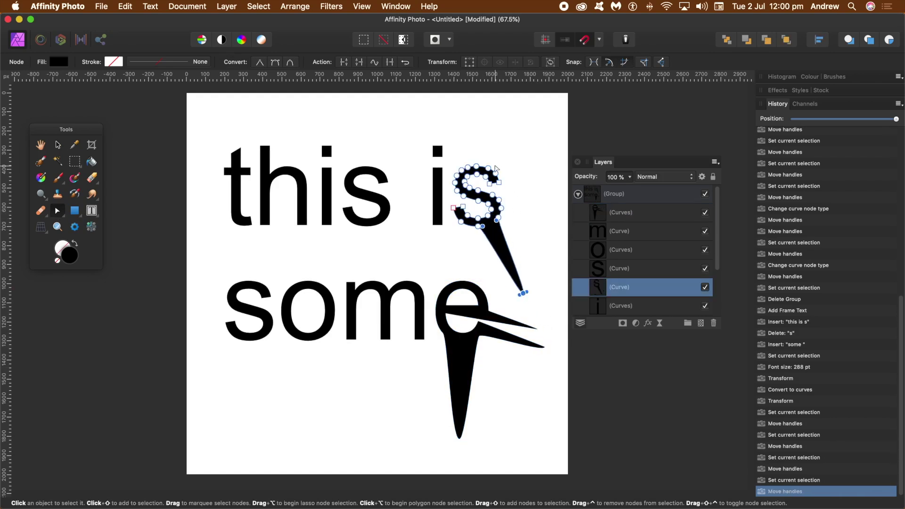
left_click(495, 176)
left_click_drag(496, 175, 541, 128)
left_click(477, 166)
left_click_drag(477, 166, 506, 107)
left_click(466, 168)
left_click_drag(465, 167, 442, 103)
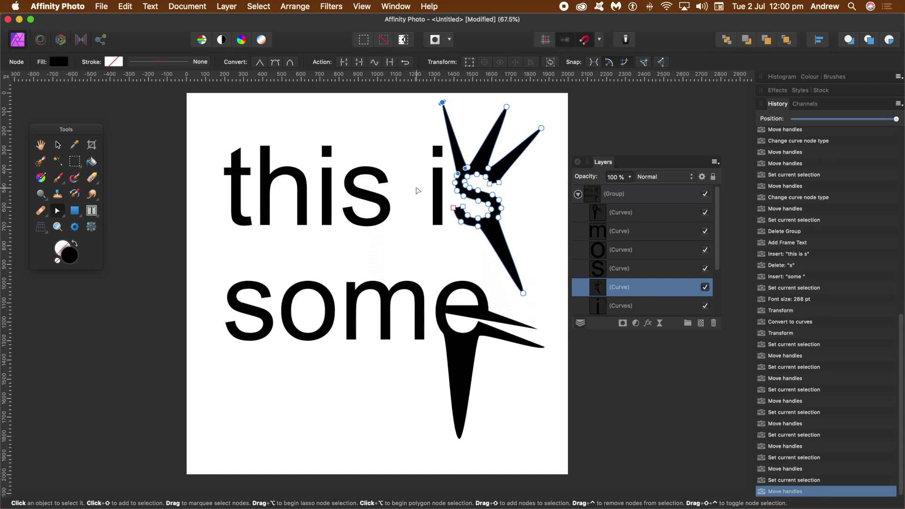
Step: Drag the s of 'this' outward into a star of six long spikes and nudge it slightly
left_click(373, 172)
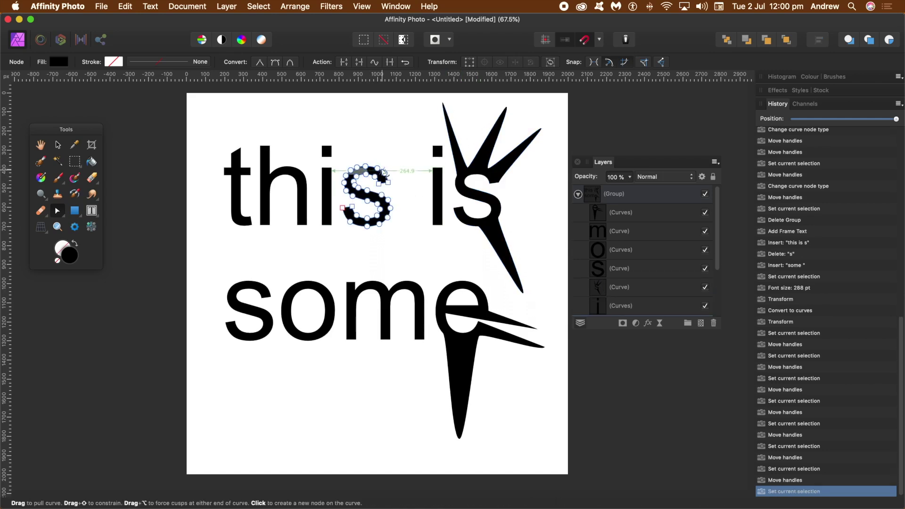
left_click_drag(384, 173, 424, 128)
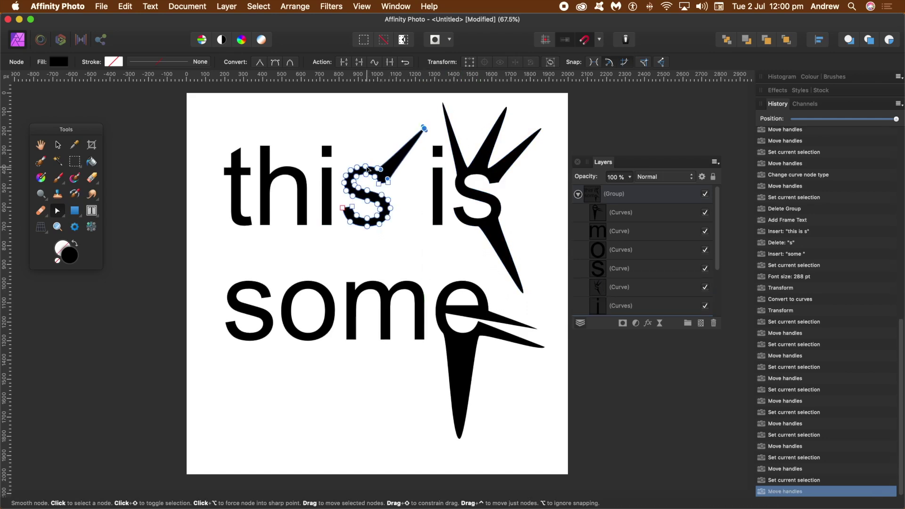
left_click_drag(367, 168, 391, 95)
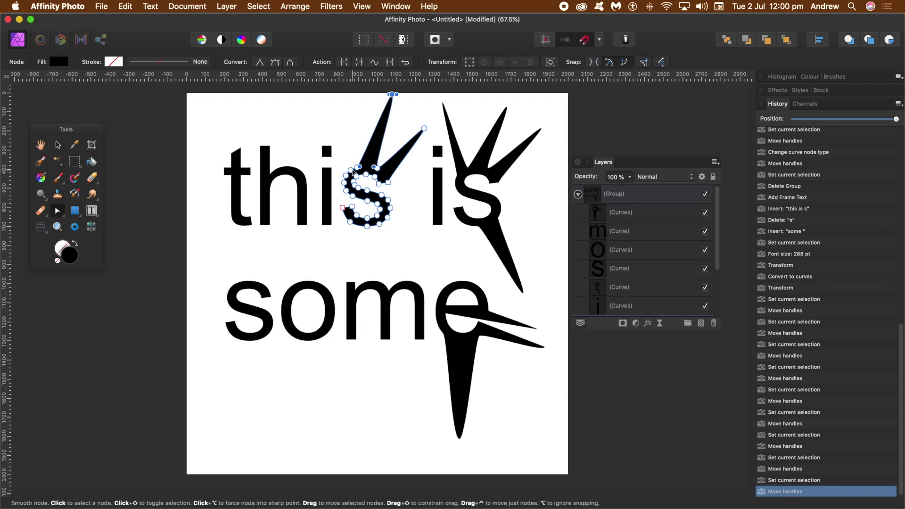
left_click_drag(356, 168, 331, 108)
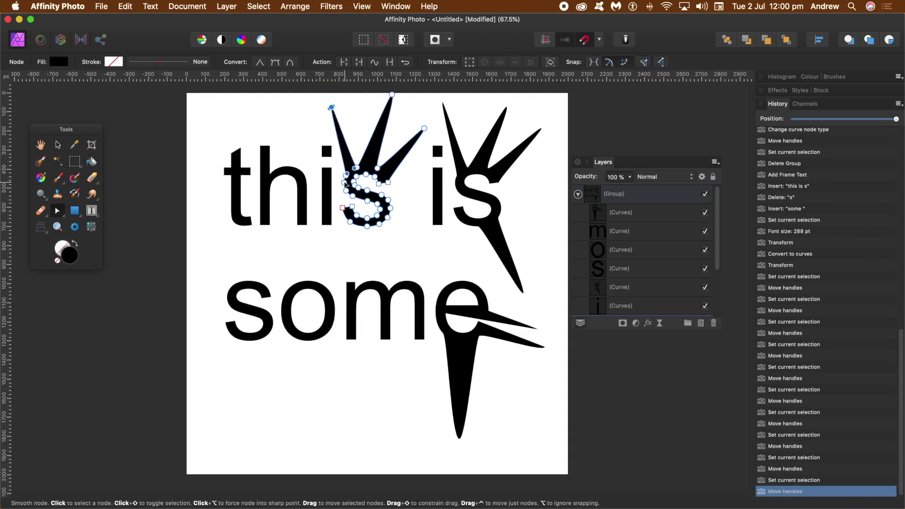
left_click_drag(346, 184, 335, 172)
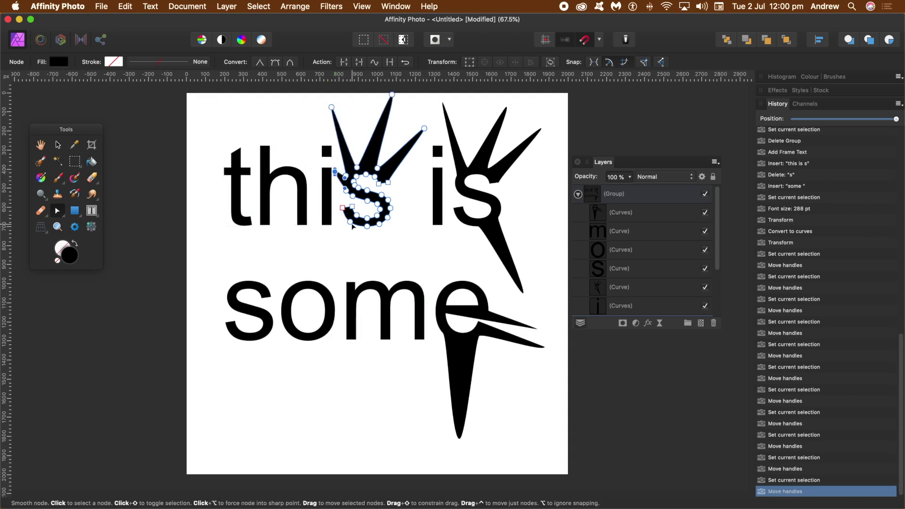
left_click_drag(351, 226, 307, 267)
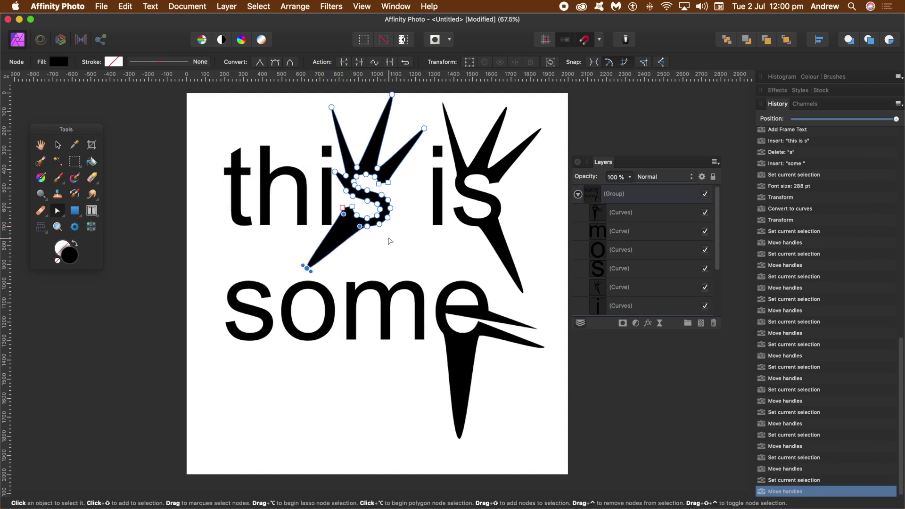
left_click_drag(379, 225, 372, 266)
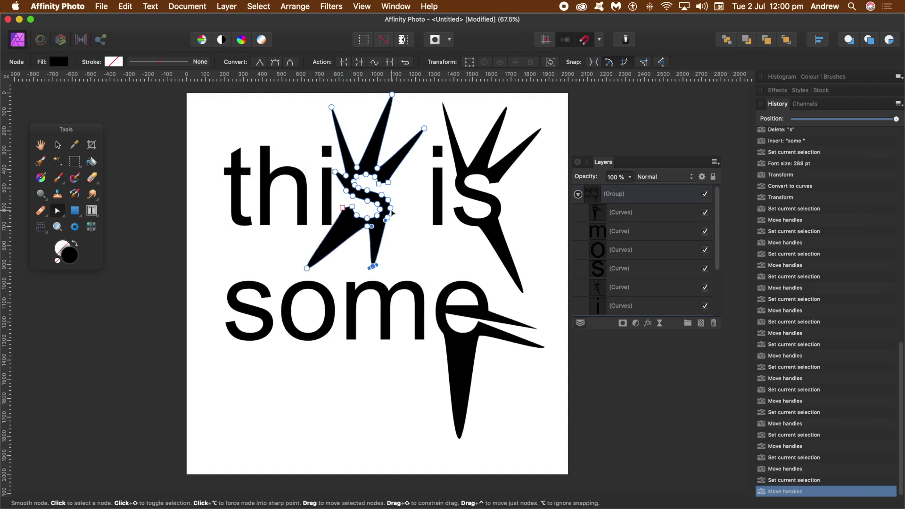
left_click_drag(386, 220, 429, 247)
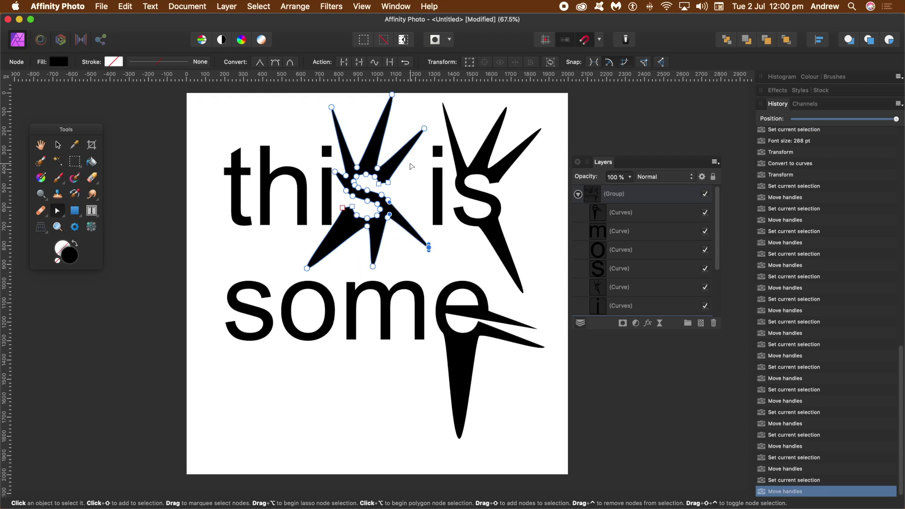
left_click(58, 147)
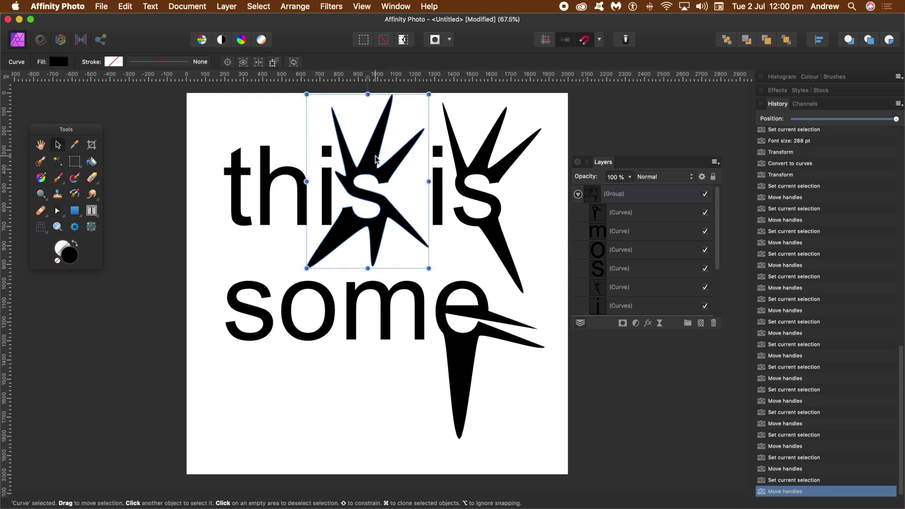
mouse_move(380, 171)
left_mouse_down()
mouse_move(394, 173)
mouse_move(384, 175)
left_mouse_up()
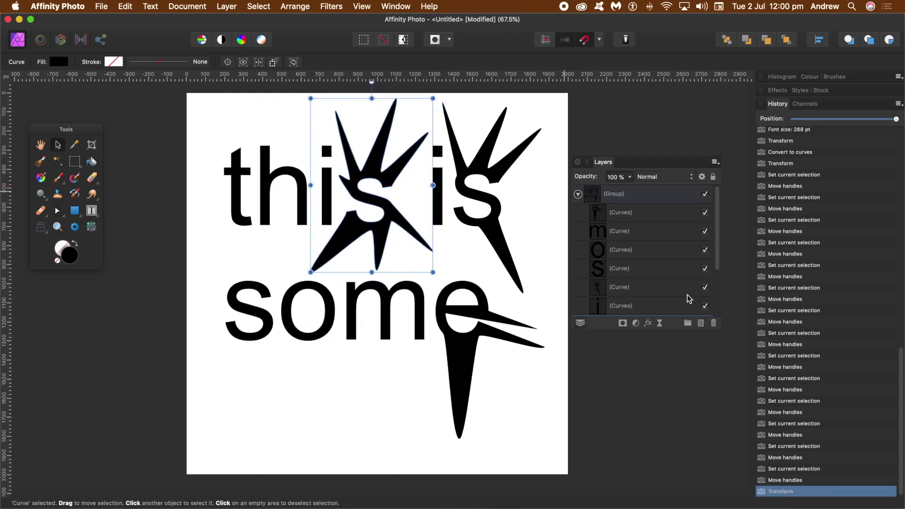
left_click(648, 324)
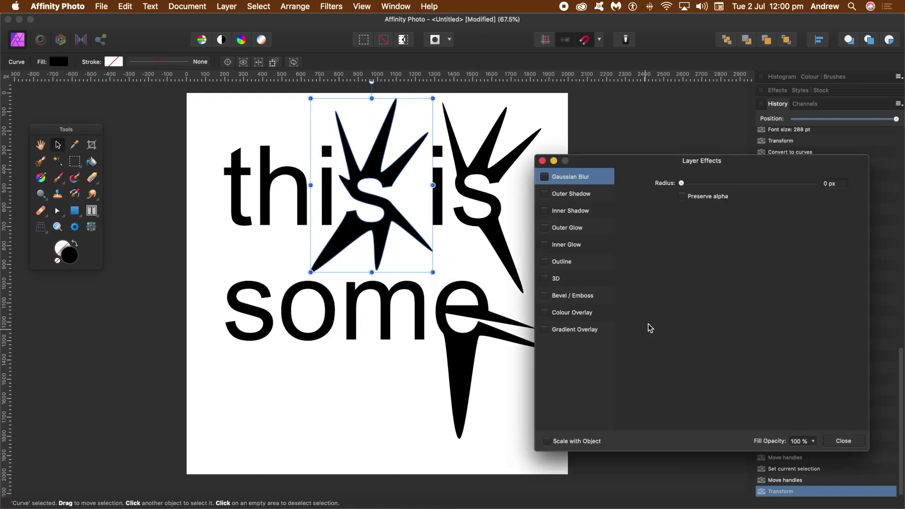
Step: Apply an orange Colour Overlay, a 9.5 px Outline and a 7.8 px Gaussian Blur to the spiky s
left_click(546, 314)
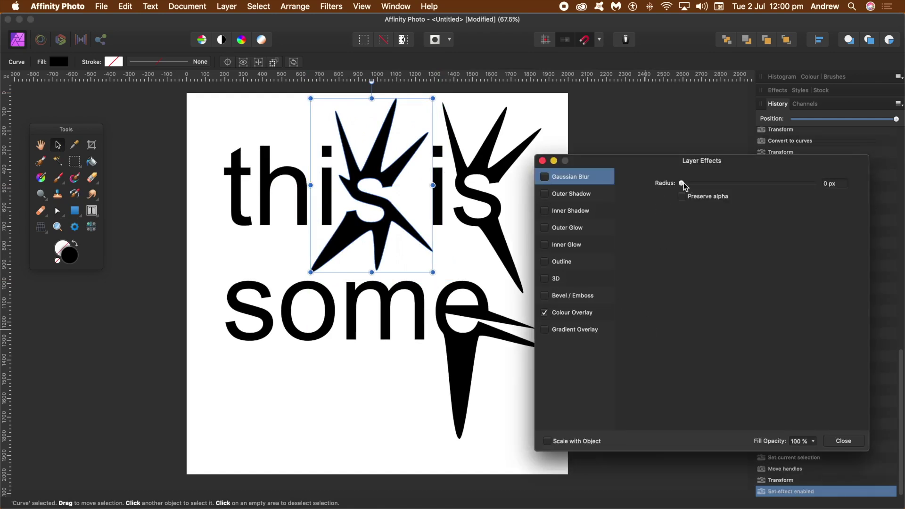
left_click(577, 312)
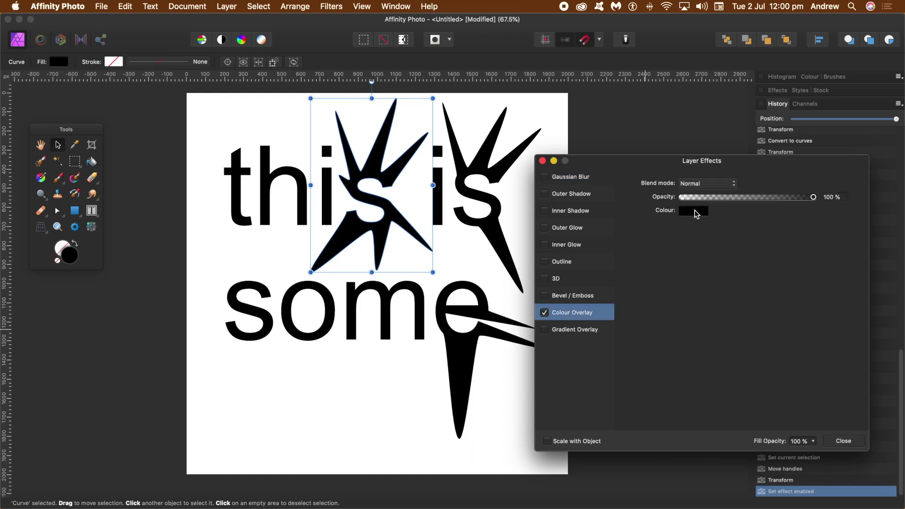
left_click(690, 325)
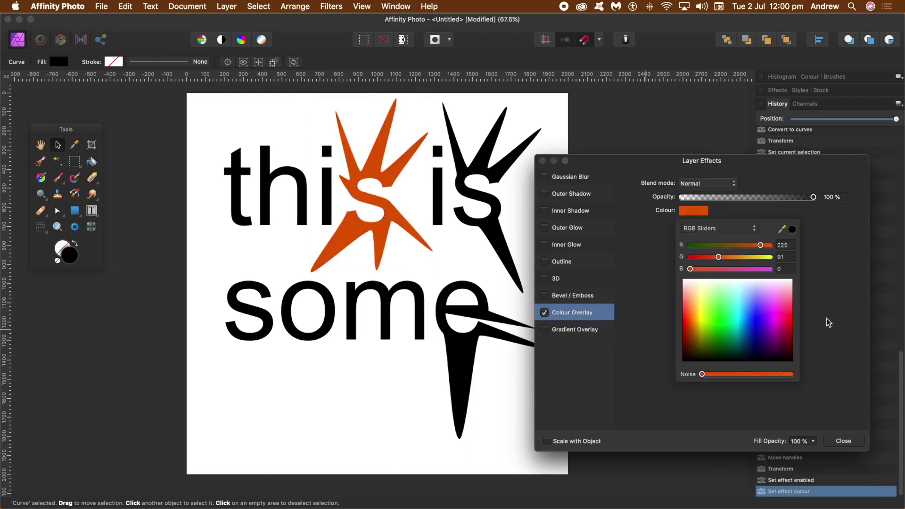
left_click(563, 264)
left_click(544, 262)
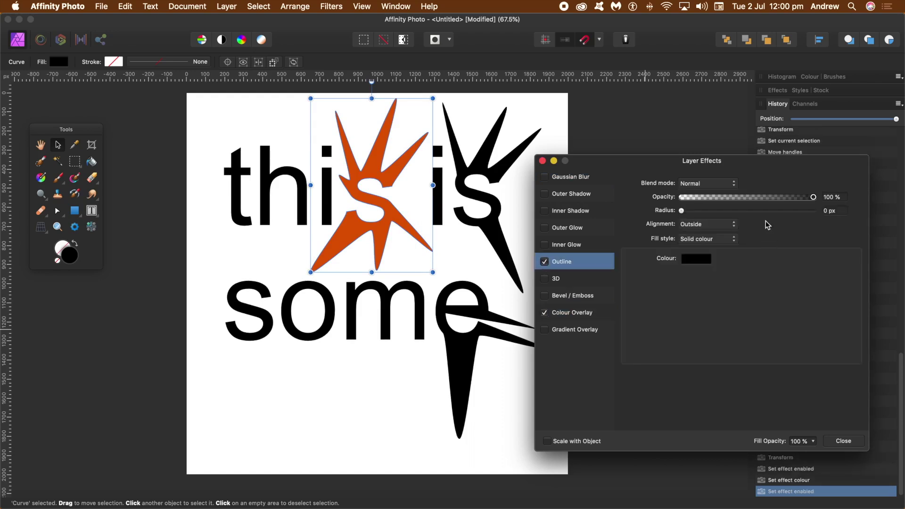
left_click_drag(681, 210, 736, 213)
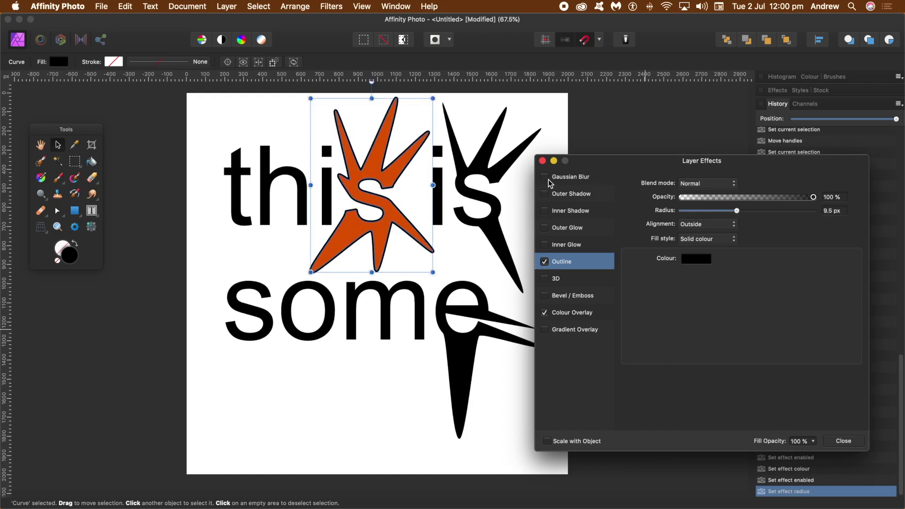
left_click(560, 182)
left_click_drag(681, 183, 734, 188)
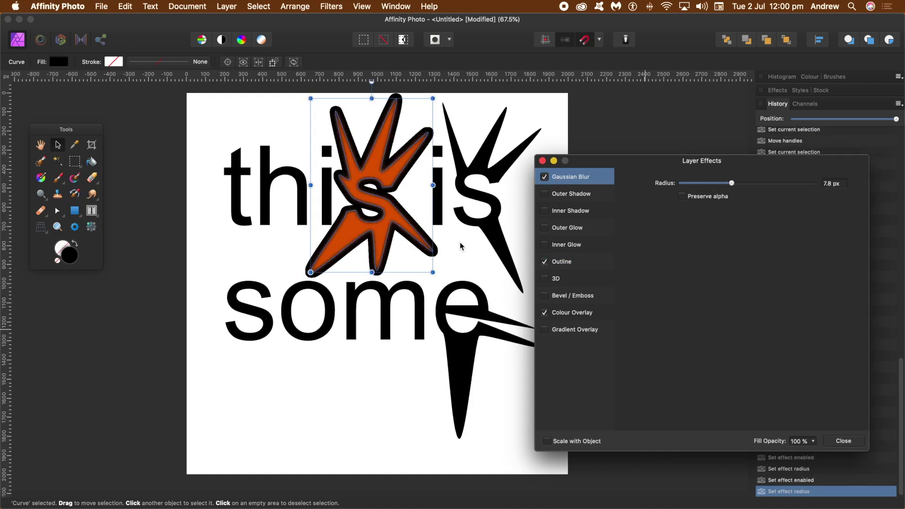
left_click(851, 445)
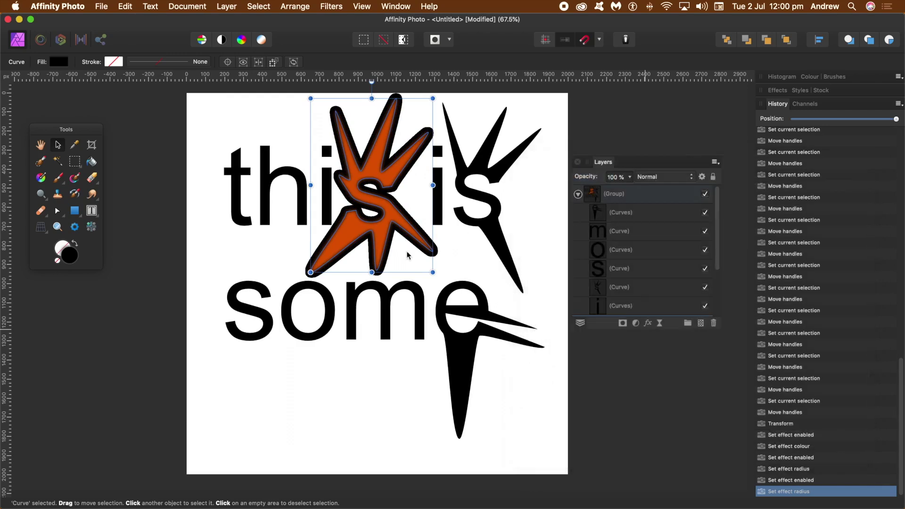
left_click(192, 239)
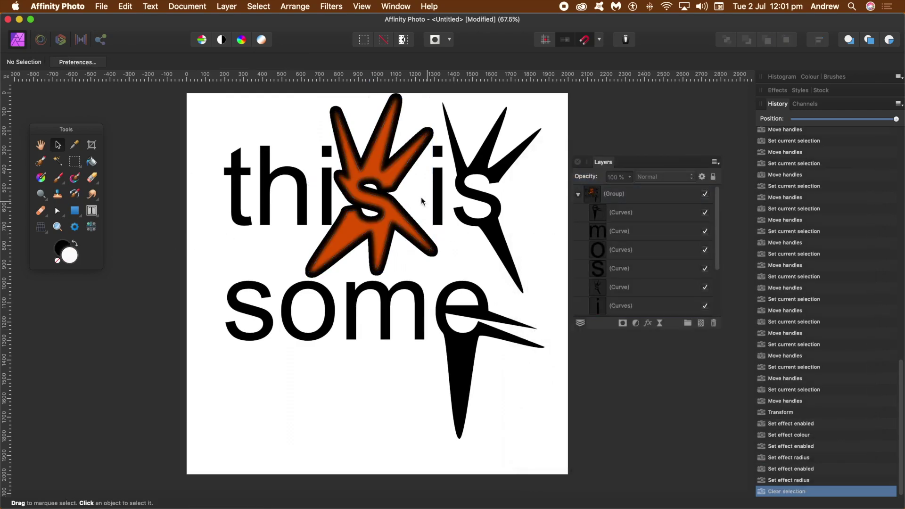
Step: Nudge the distorted letter group slightly lower and deselect it
mouse_move(386, 180)
left_mouse_down()
mouse_move(404, 196)
mouse_move(385, 192)
left_mouse_up()
left_click(201, 176)
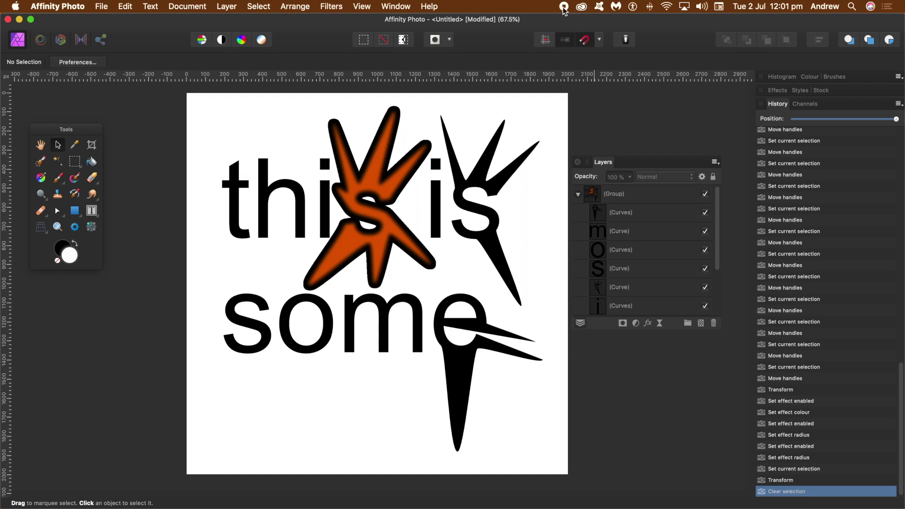
left_click(222, 7)
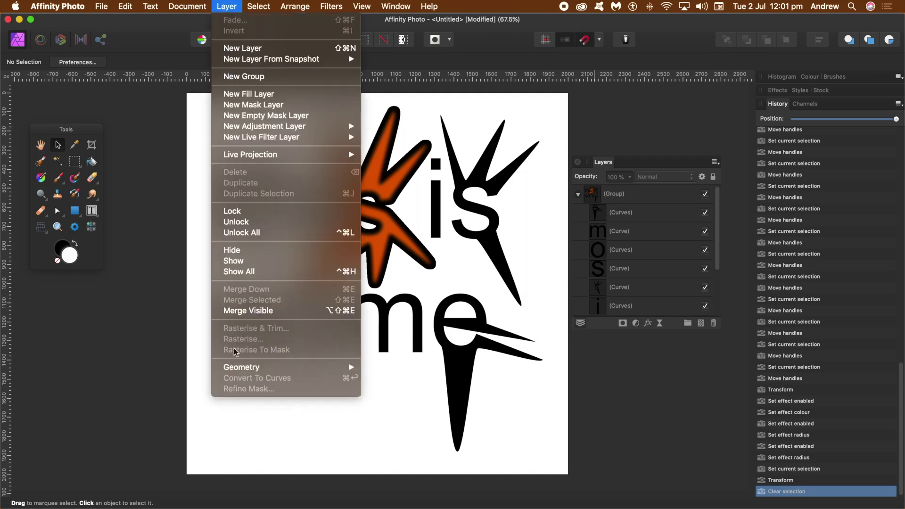
left_click(93, 217)
Step: Add a 675.7 pt artistic 't' at the lower left and delete the distorted letter group
left_click(93, 212)
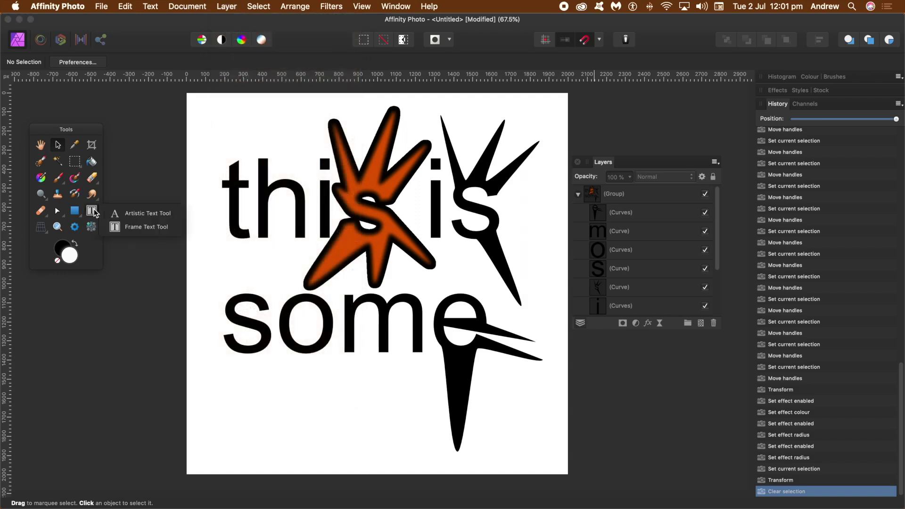
left_click(178, 218)
left_click(264, 423)
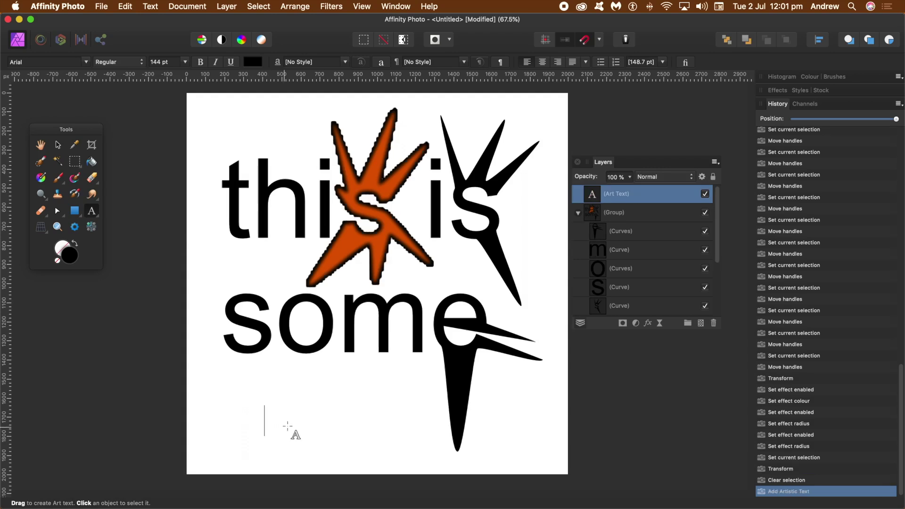
type("t")
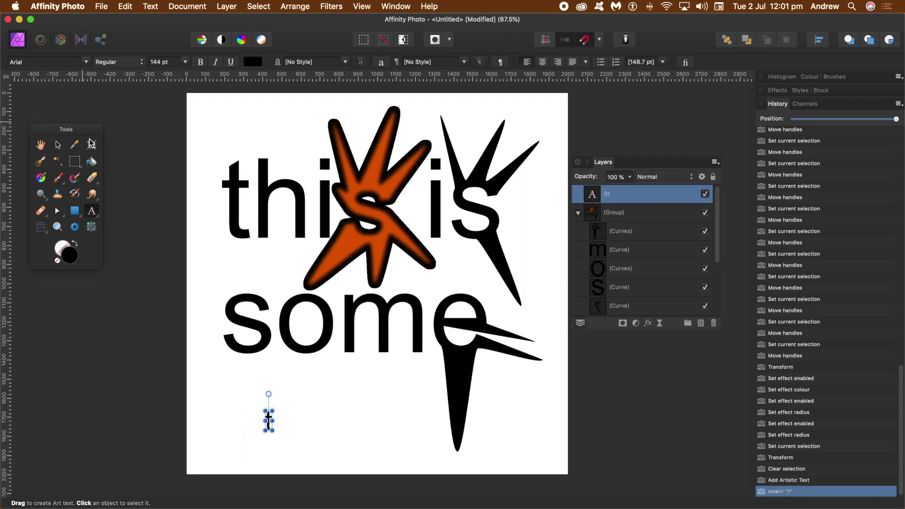
left_click(57, 145)
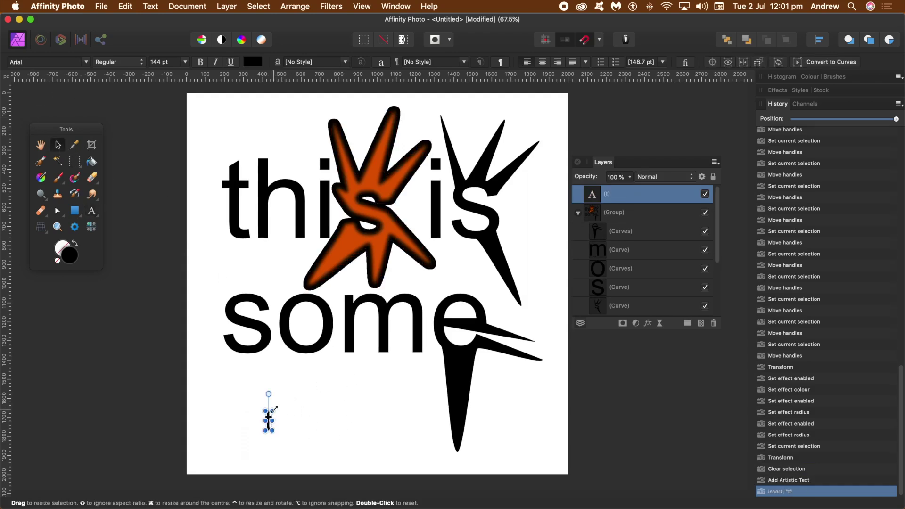
left_click_drag(274, 410, 304, 333)
left_click_drag(283, 372, 250, 422)
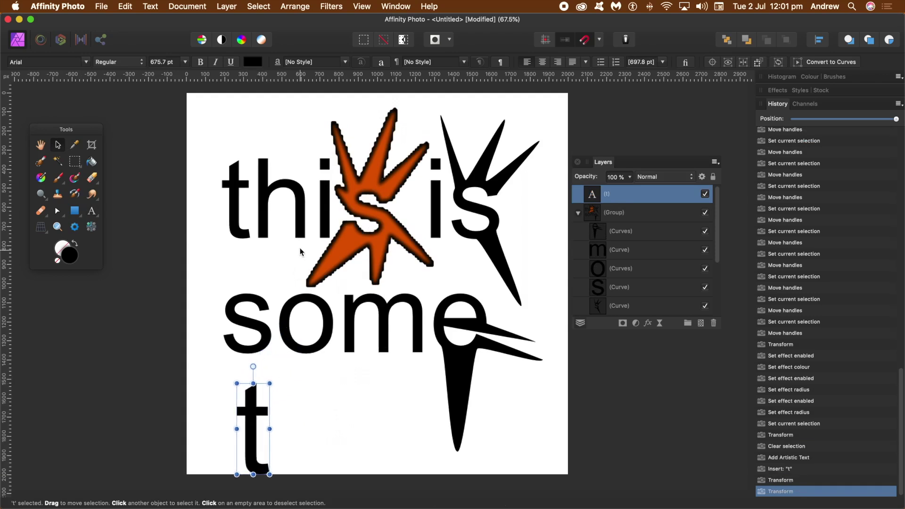
left_click(300, 223)
key("Delete")
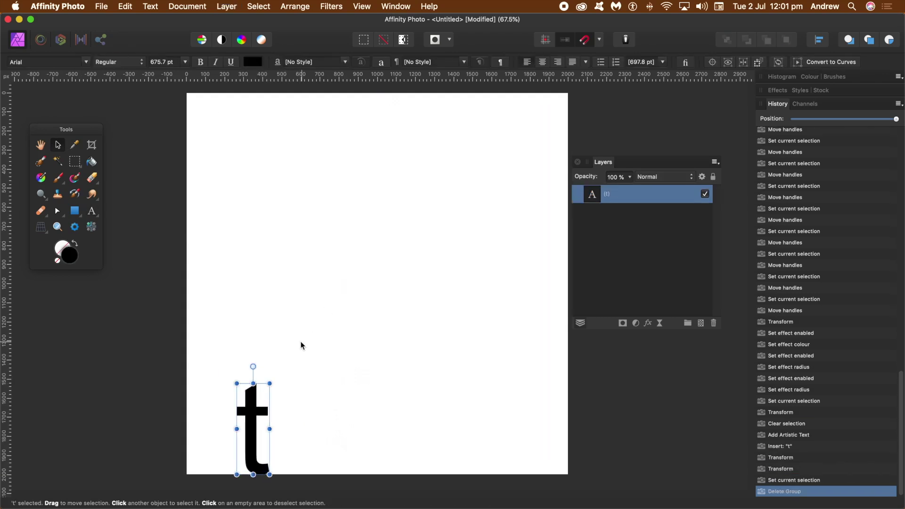
Step: Enlarge the t to fill the page centre and convert it to curves
left_click_drag(273, 467, 546, 409)
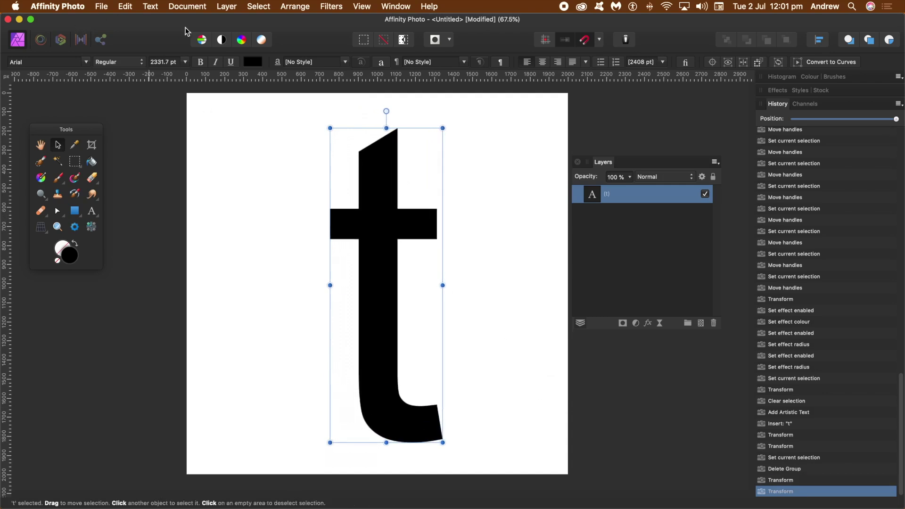
left_click(229, 6)
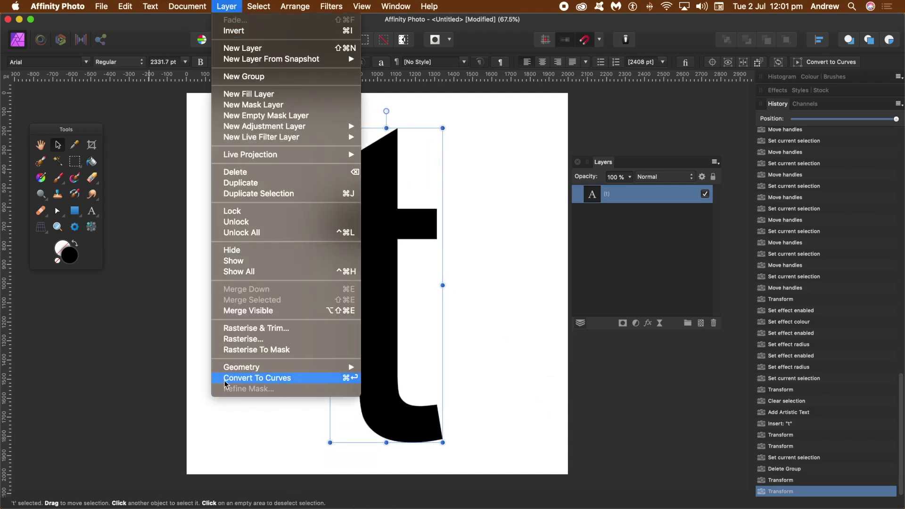
left_click(243, 379)
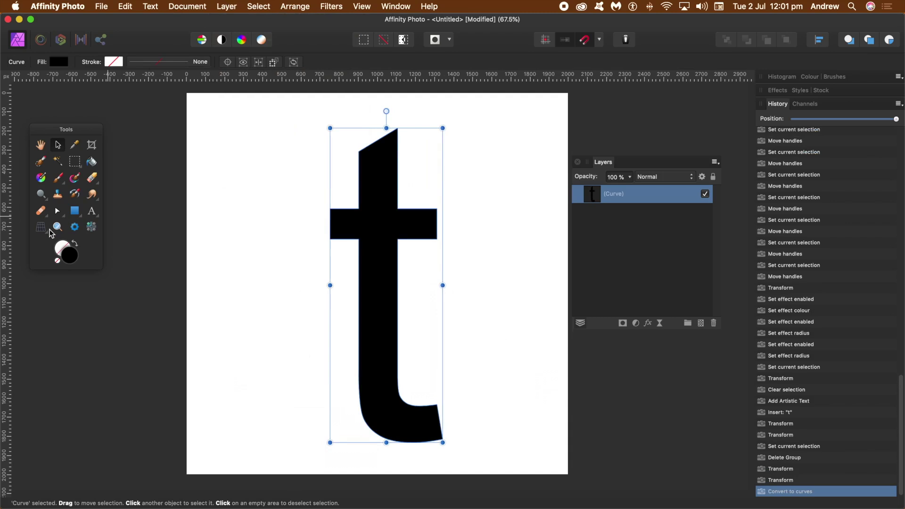
Step: Drag nodes to taper the stem, flare the crossbar into a wedge, and point the tail
left_click(57, 210)
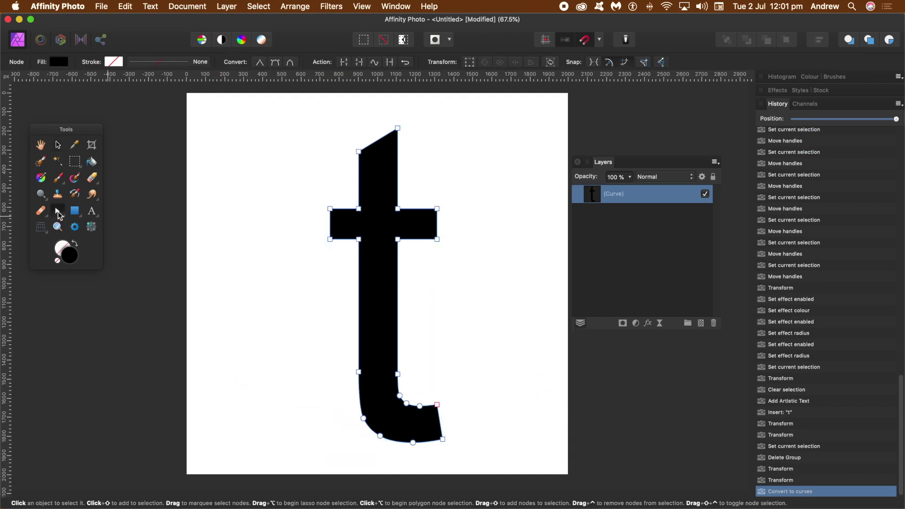
left_click_drag(358, 239, 500, 189)
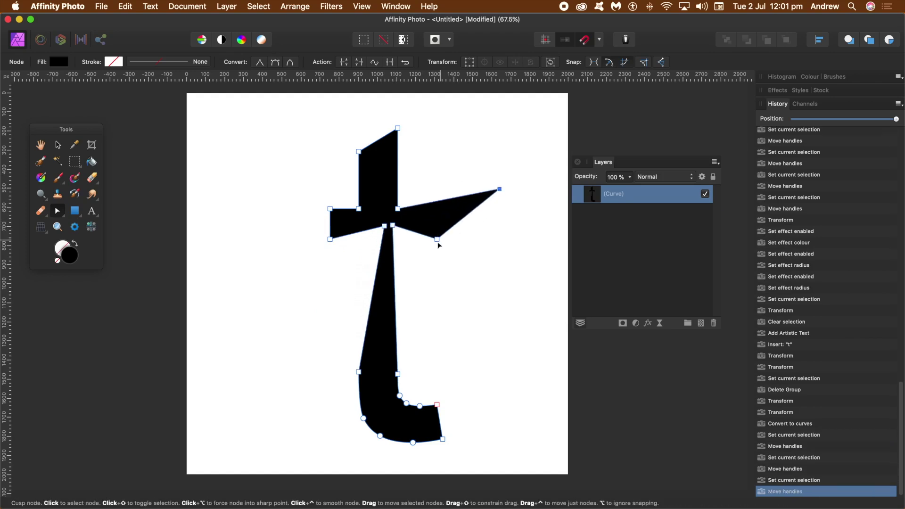
left_click_drag(437, 240, 494, 289)
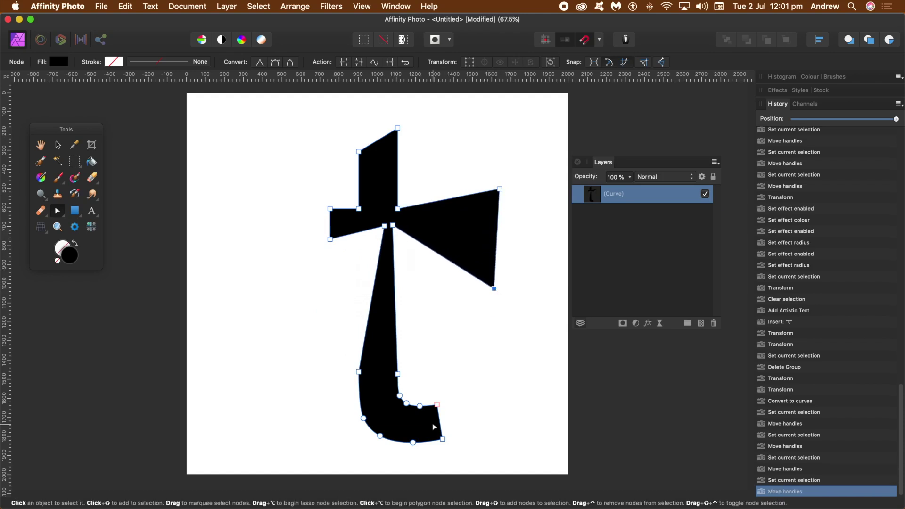
left_click_drag(437, 405, 481, 387)
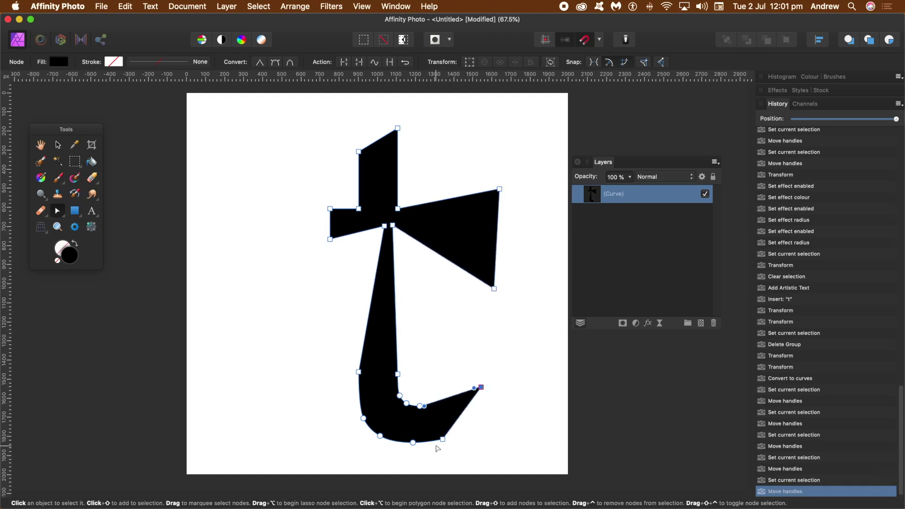
left_click_drag(442, 438, 508, 437)
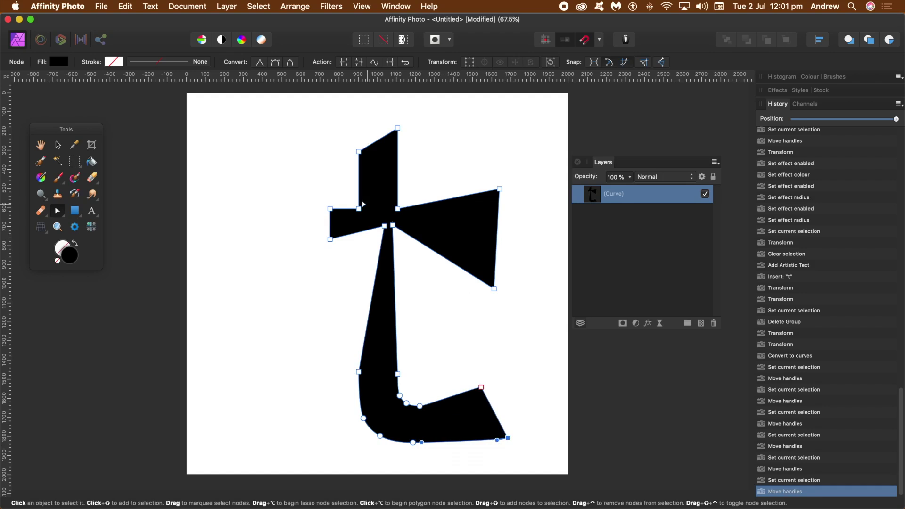